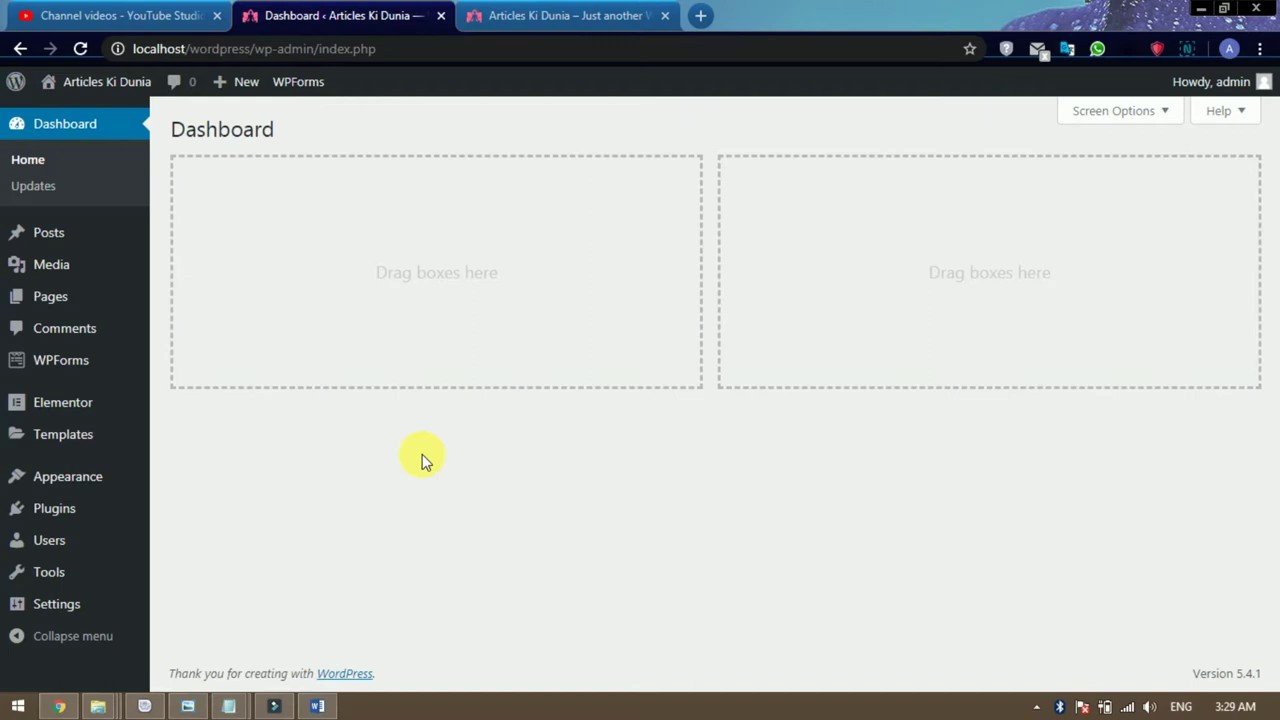
- Upload the plugin file coming-soon.5.1.0.zip from the Downloads folder, then install and activate it
mouse_move(57, 503)
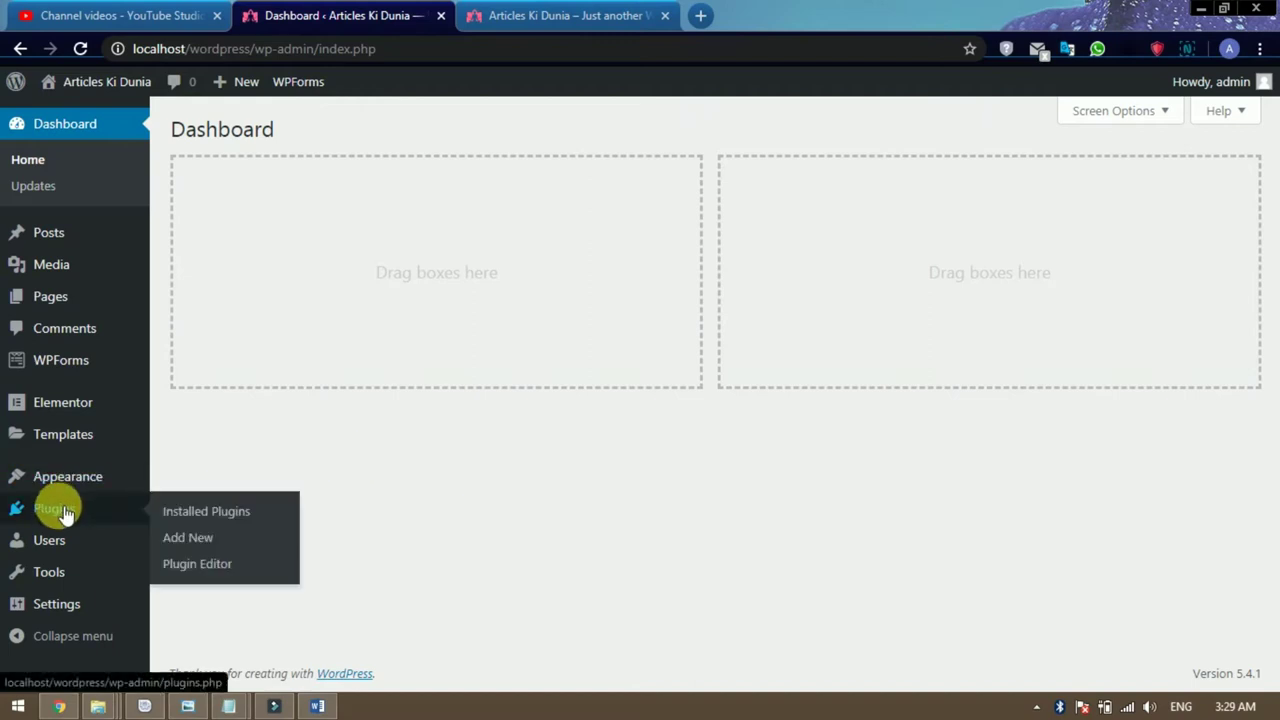
left_click(190, 540)
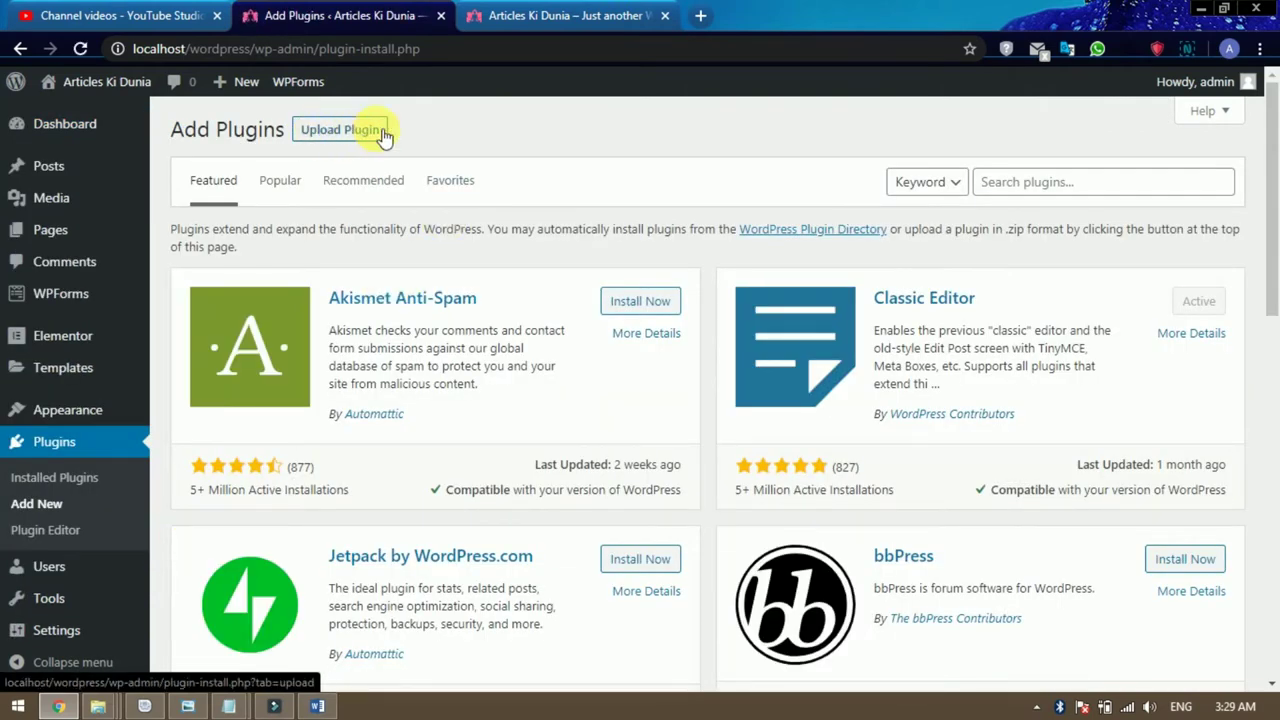
left_click(343, 133)
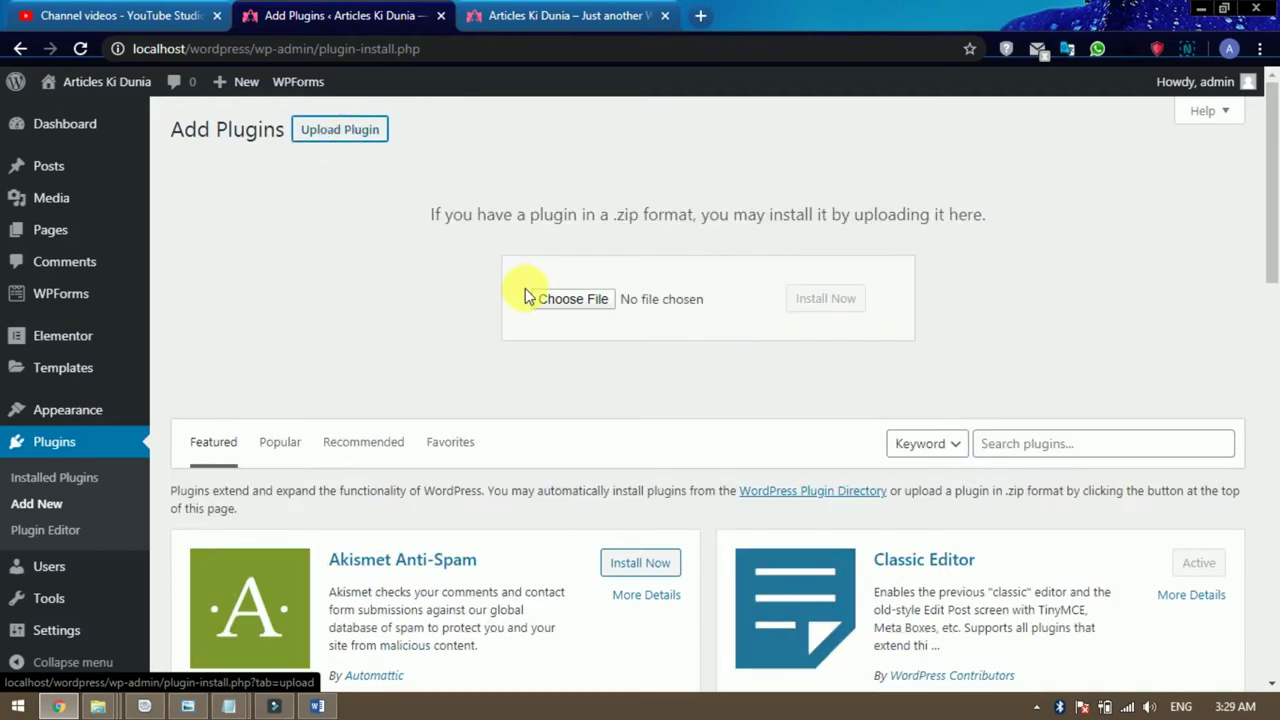
left_click(565, 299)
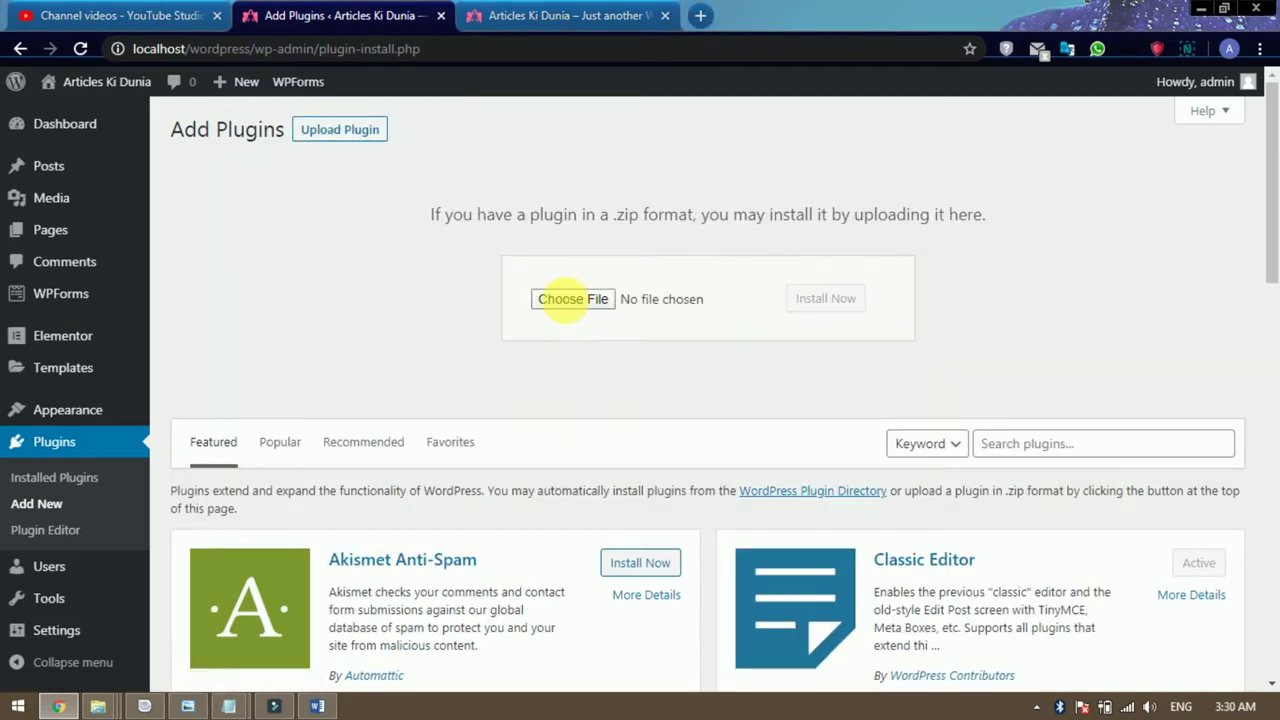
left_click(345, 152)
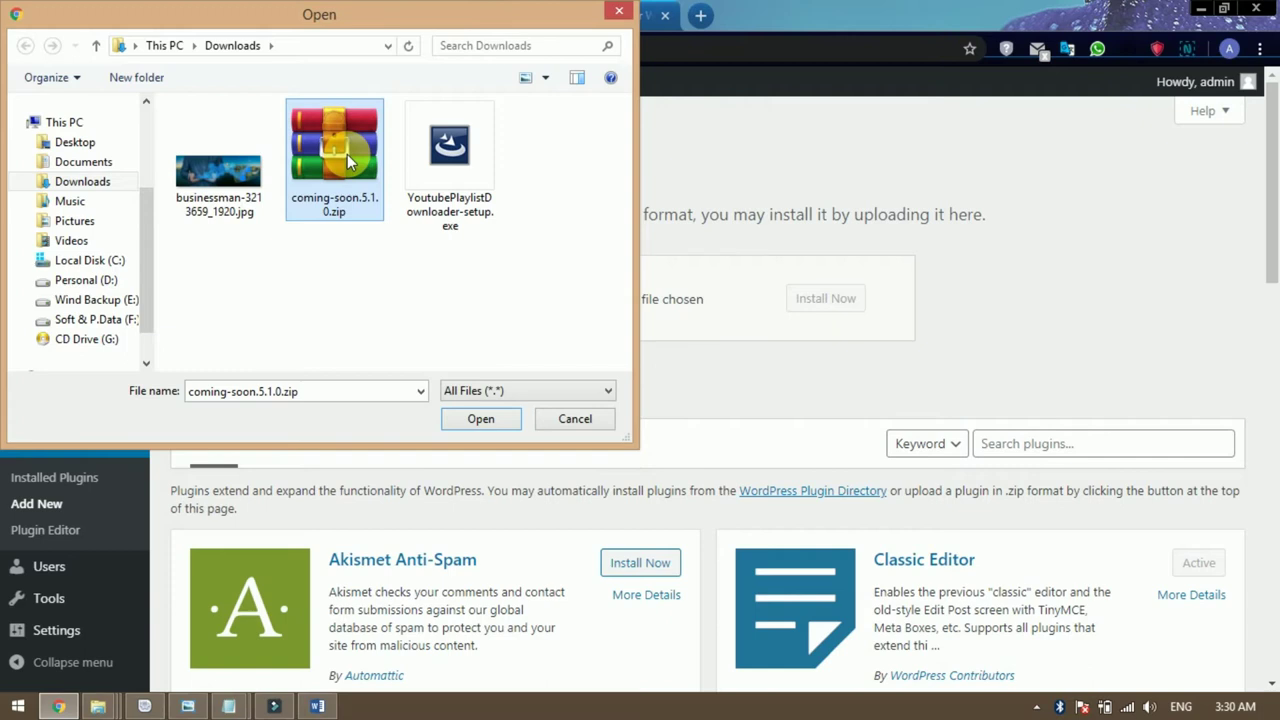
left_click(478, 417)
left_click(845, 309)
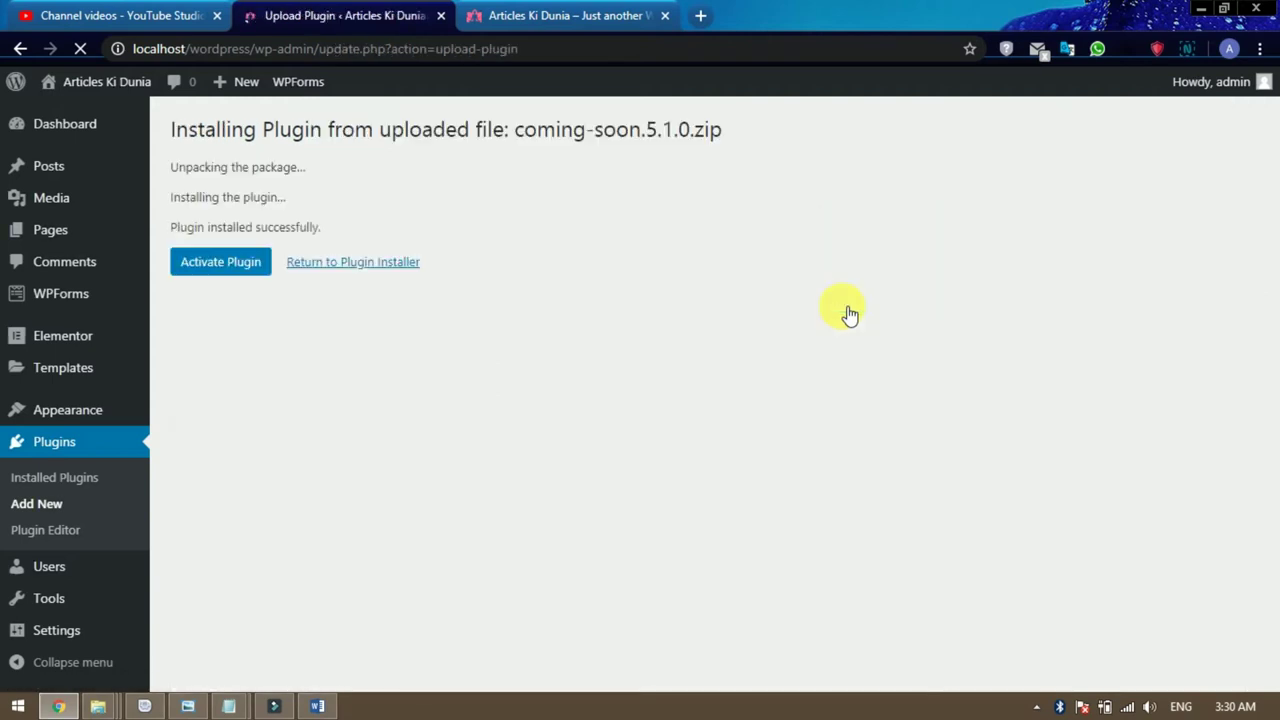
left_click(214, 265)
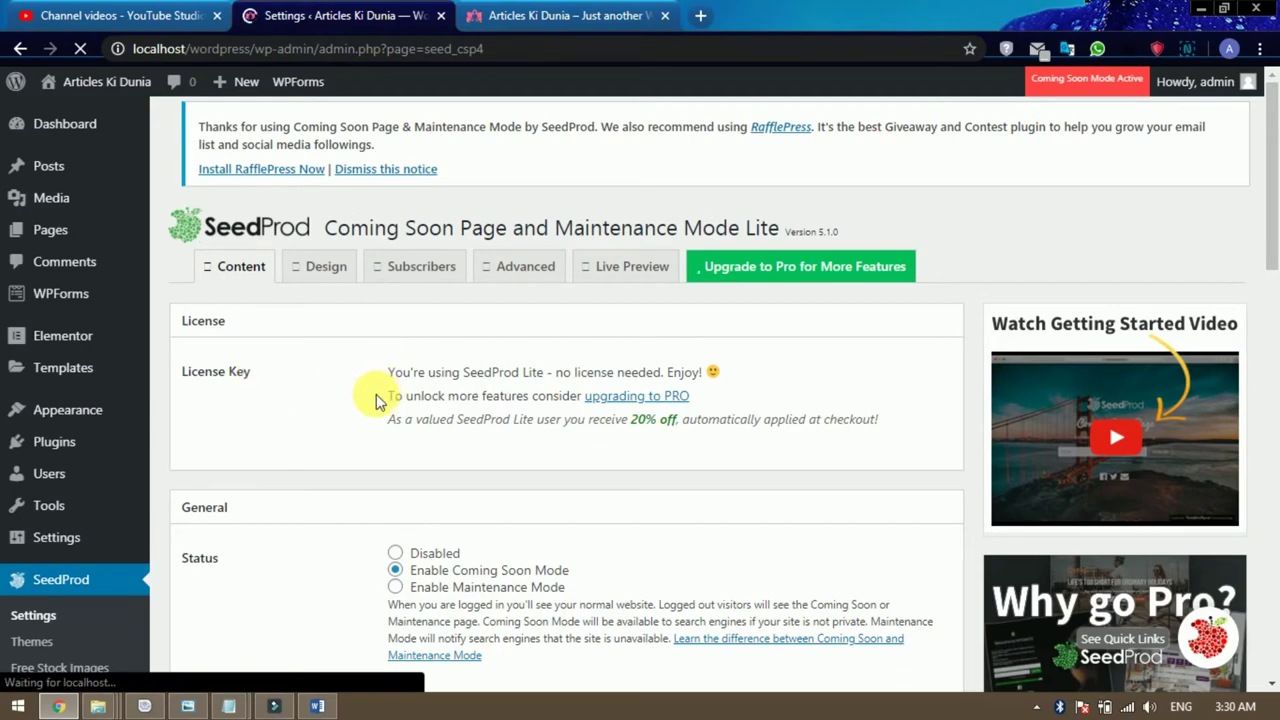
- Look over the SeedProd plugin's content settings, including its license, general and page settings sections
scroll(378, 399, "down", 7)
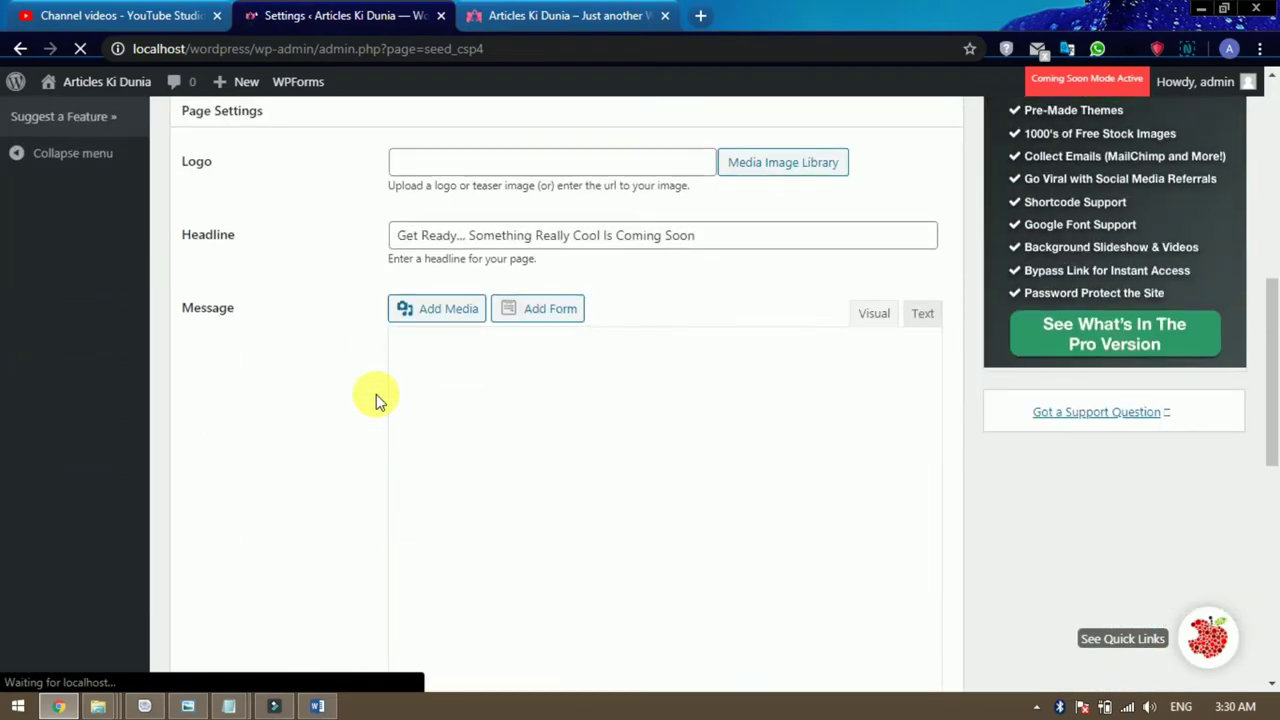
scroll(376, 394, "up", 10)
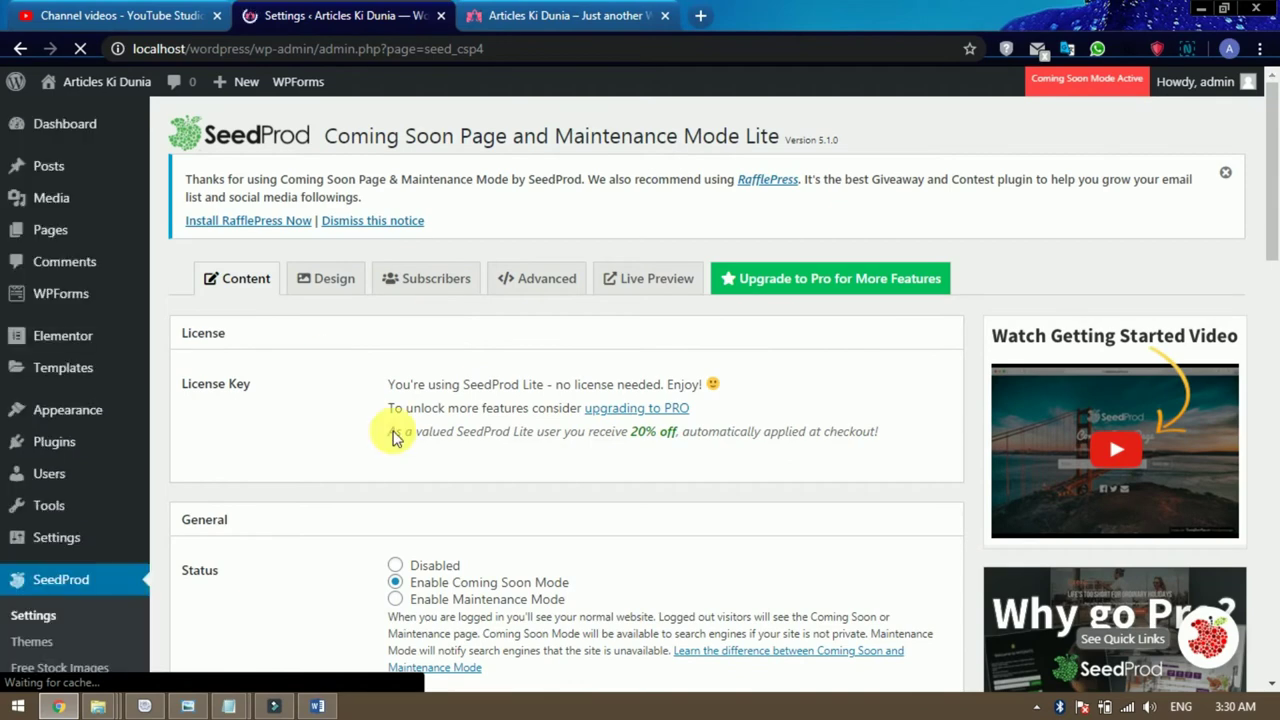
scroll(394, 433, "down", 2)
mouse_move(85, 400)
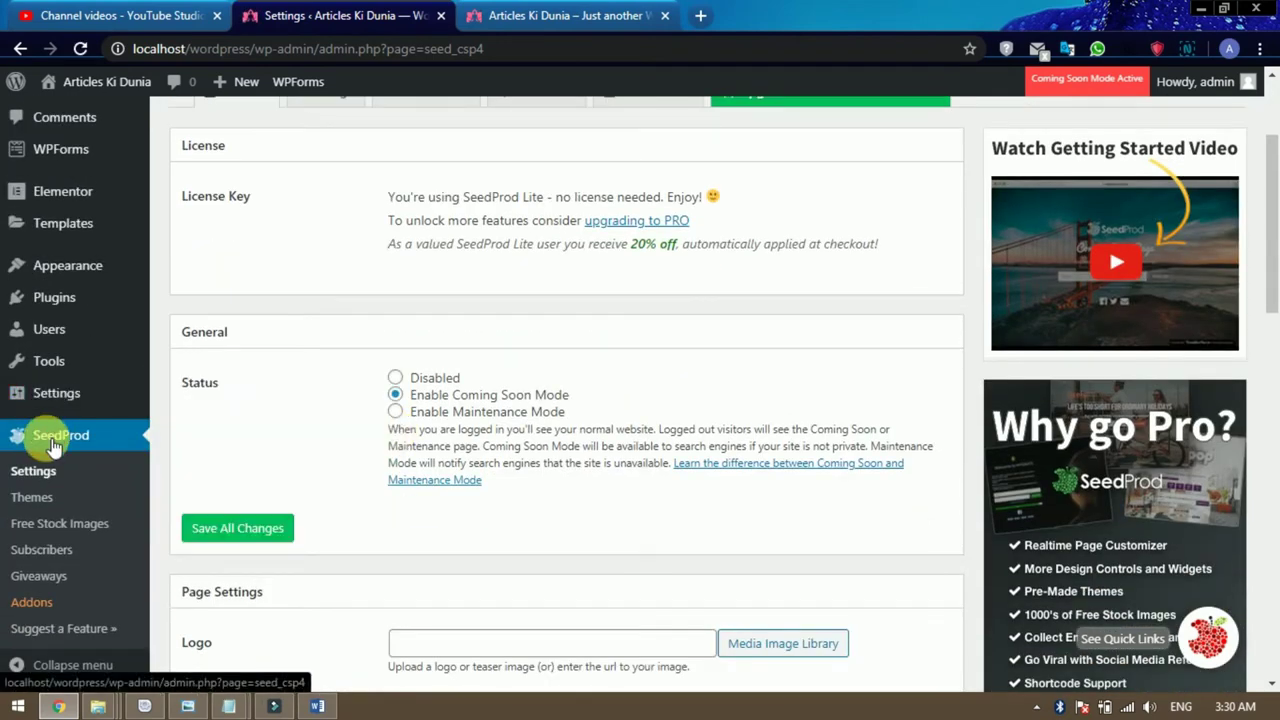
scroll(494, 443, "down", 3)
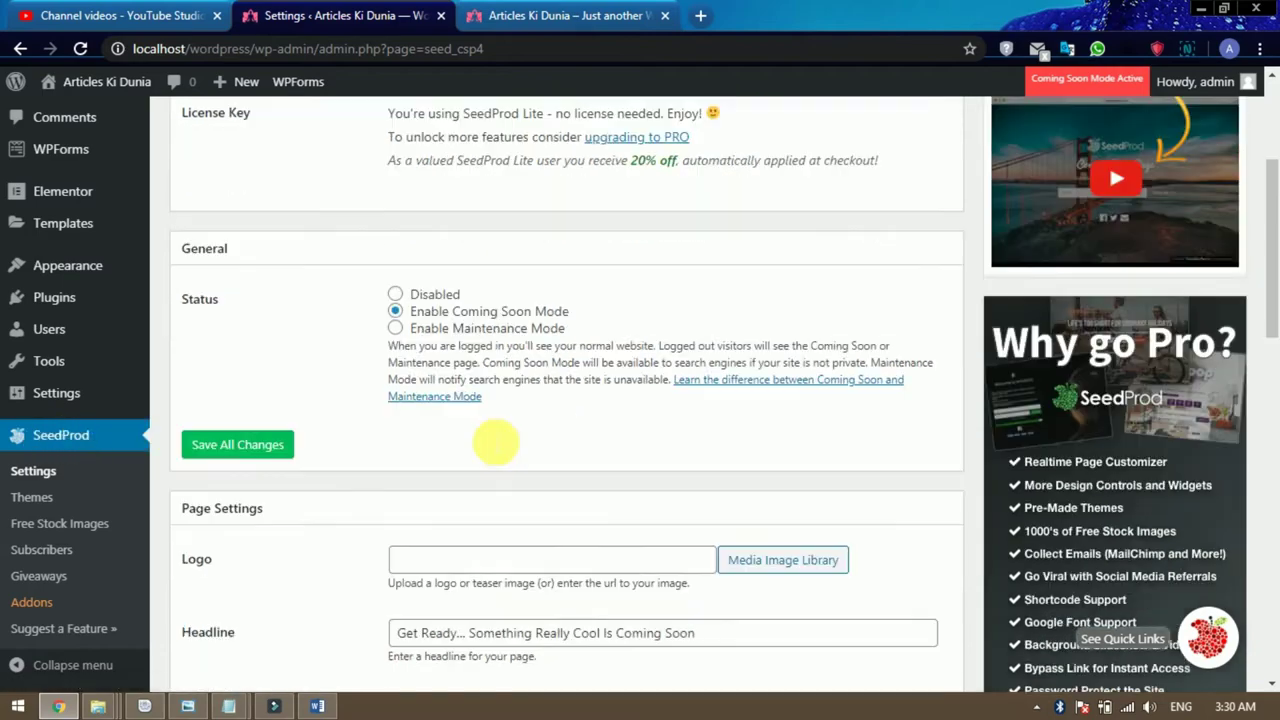
scroll(490, 435, "up", 5)
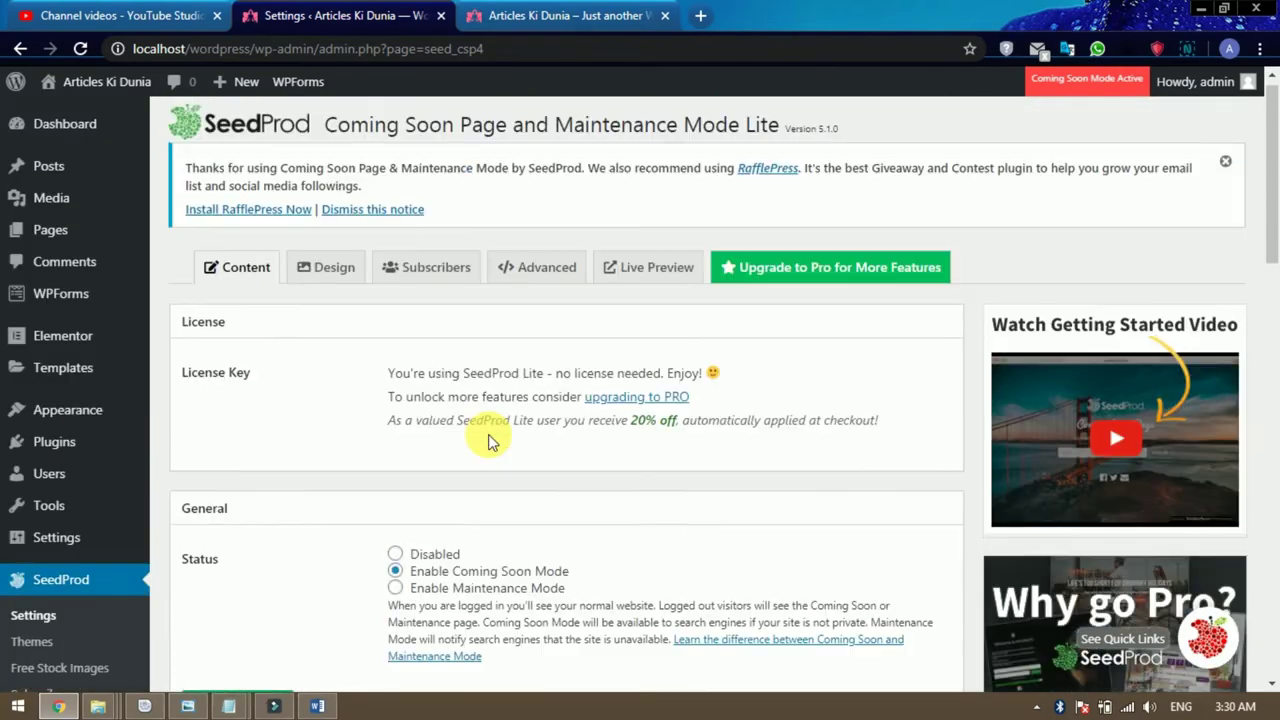
scroll(490, 440, "down", 1)
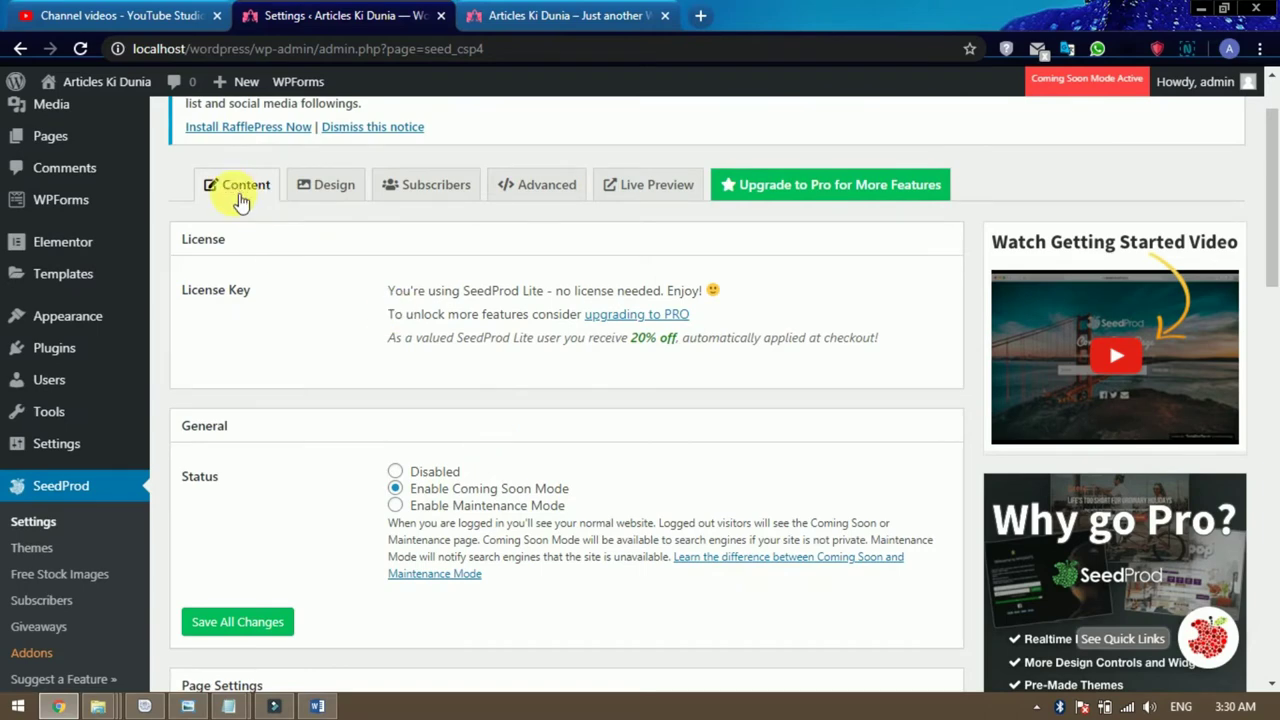
- Set the SeedProd status to Enable Coming Soon Mode and save all changes
scroll(380, 400, "down", 2)
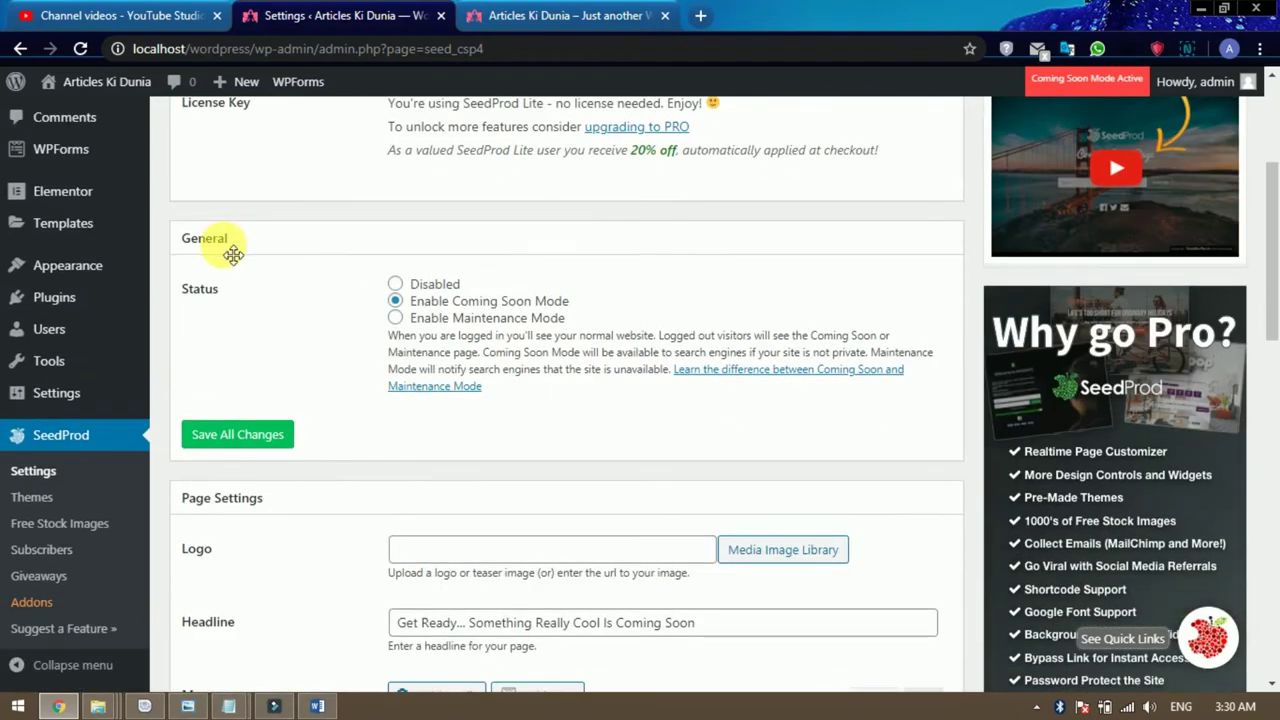
left_click(396, 285)
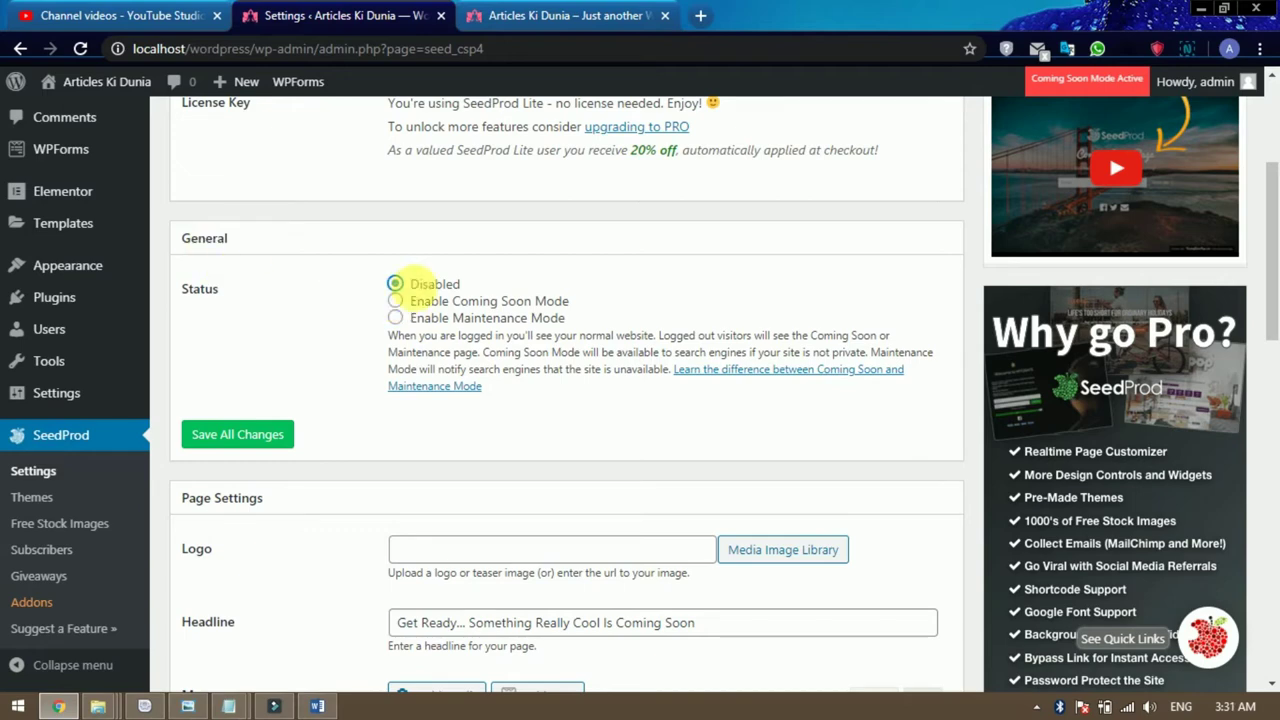
left_click(397, 300)
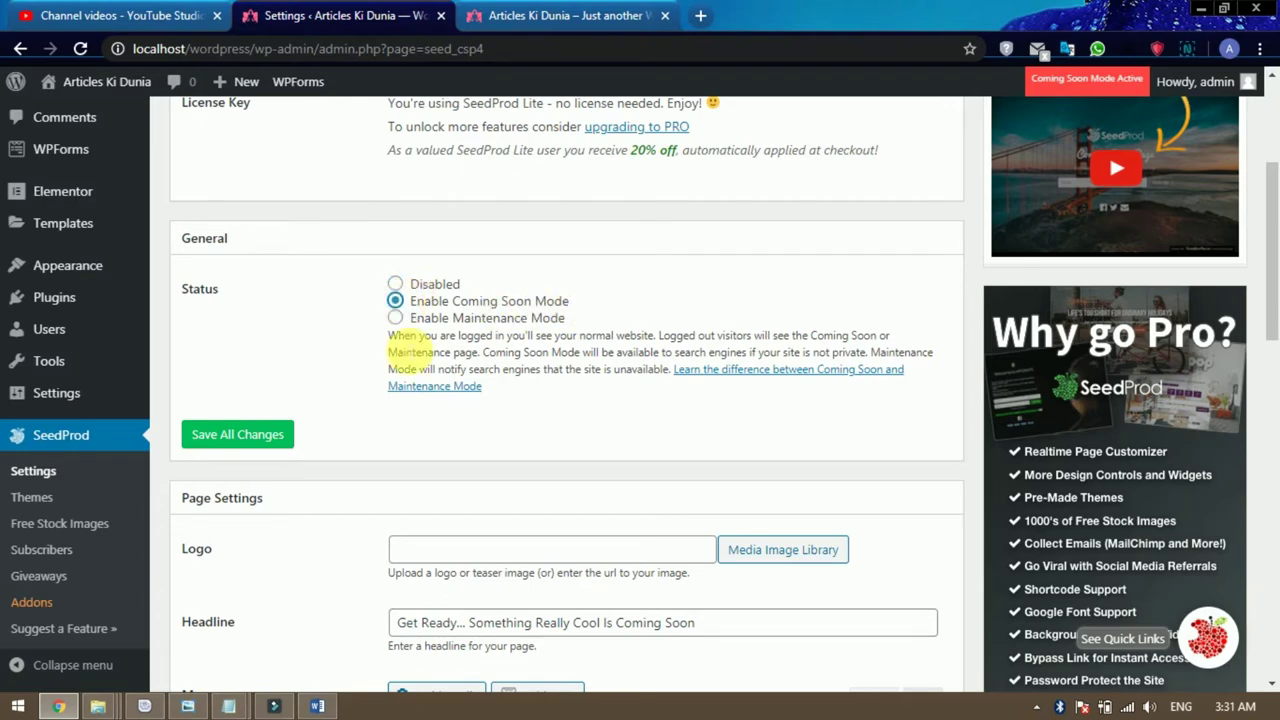
left_click(245, 438)
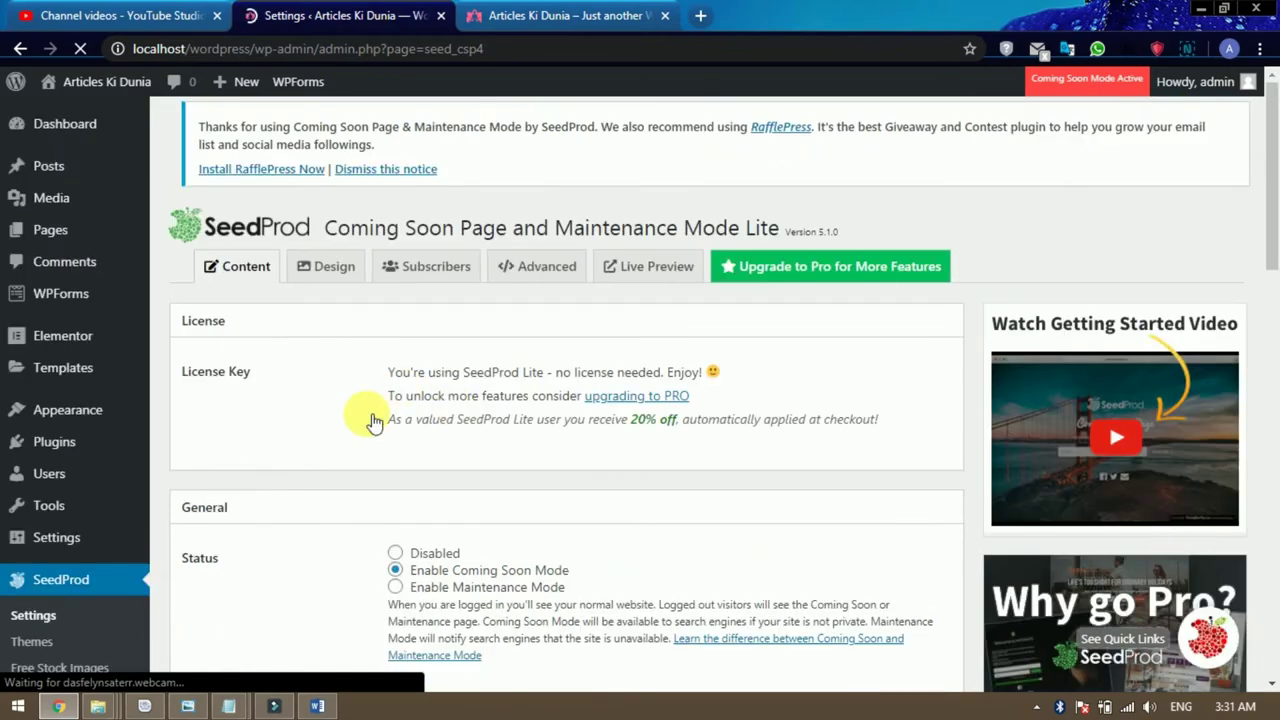
- Choose logo-free-img.png from the existing media library images as the coming soon page's logo
scroll(405, 430, "down", 3)
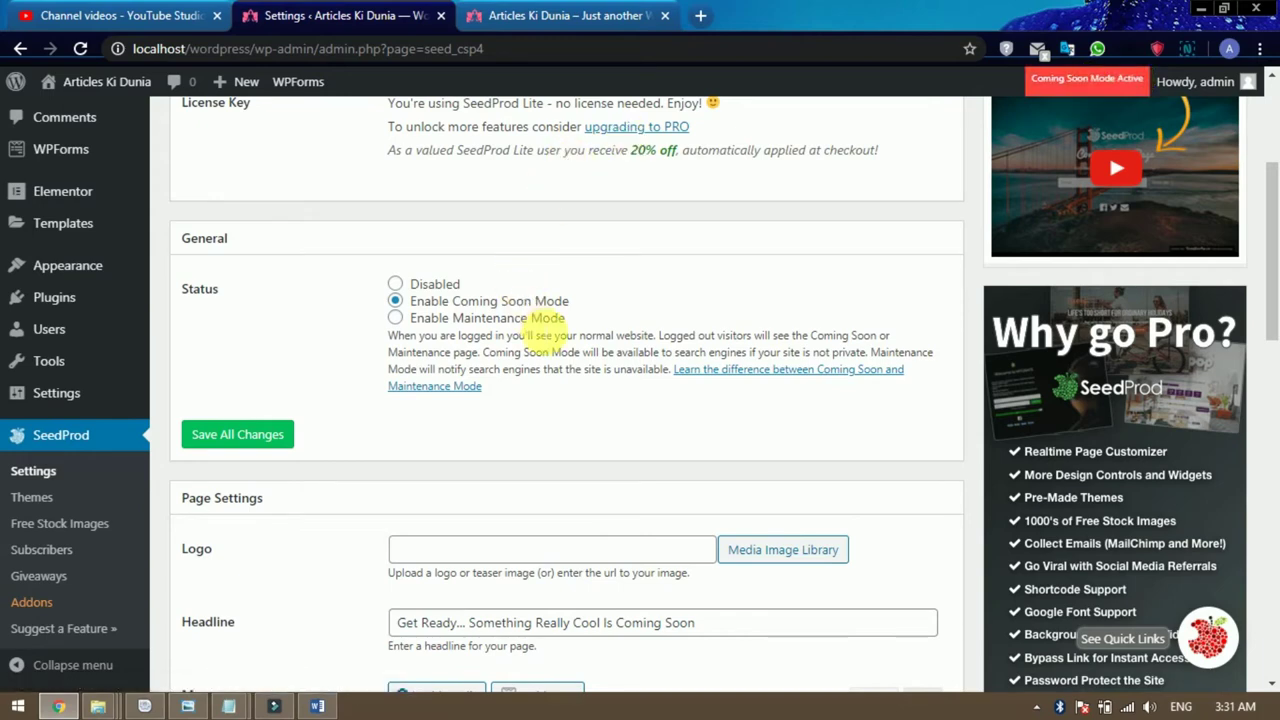
scroll(558, 350, "down", 2)
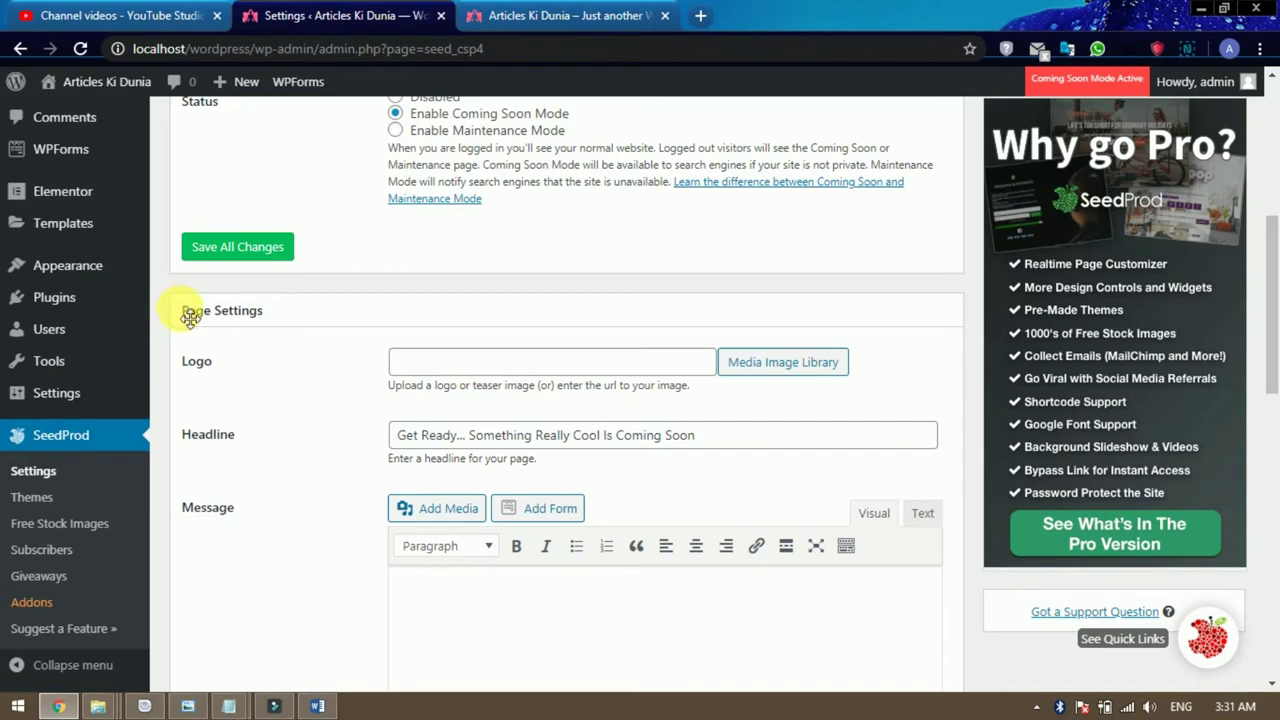
left_click(432, 364)
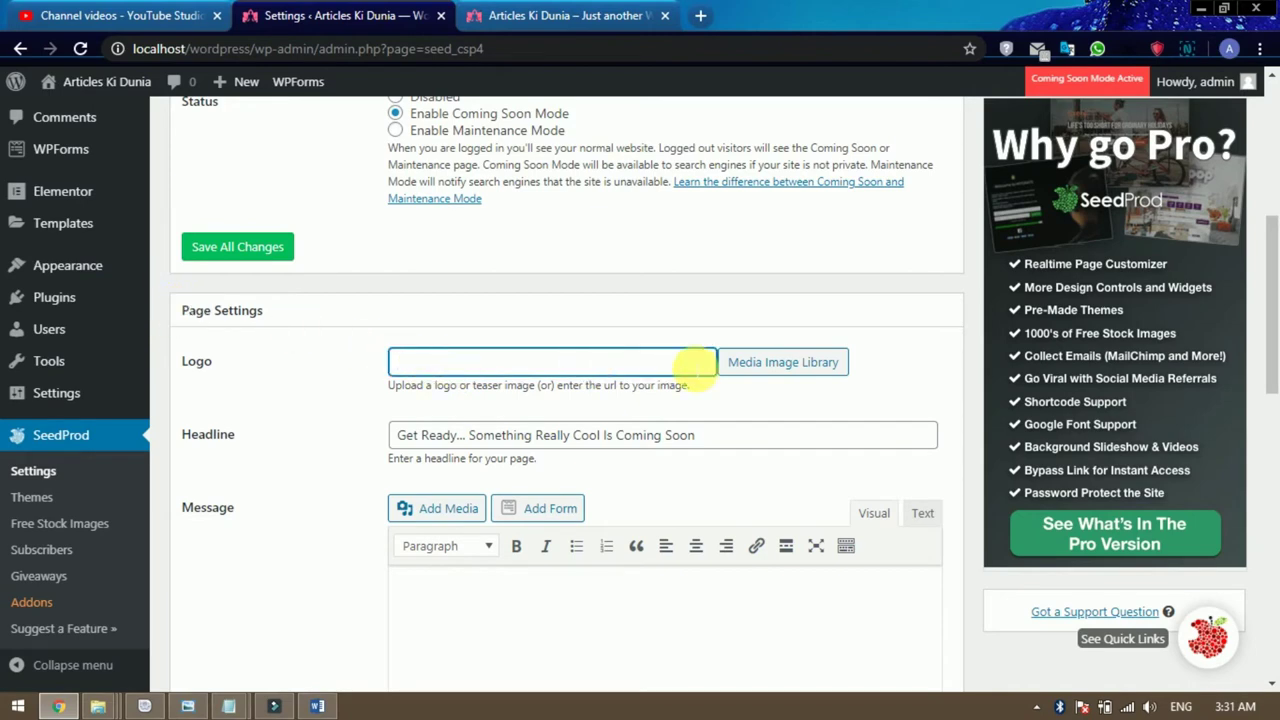
left_click(778, 368)
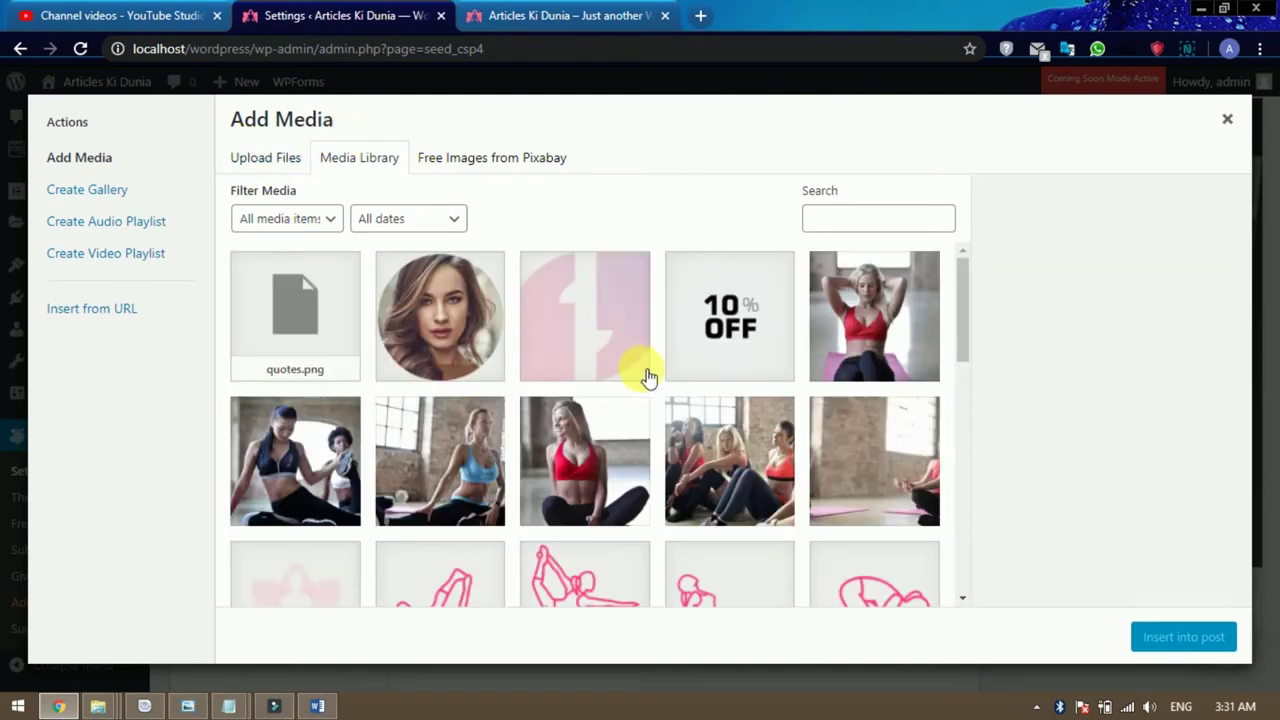
scroll(648, 378, "down", 3)
scroll(648, 378, "down", 3)
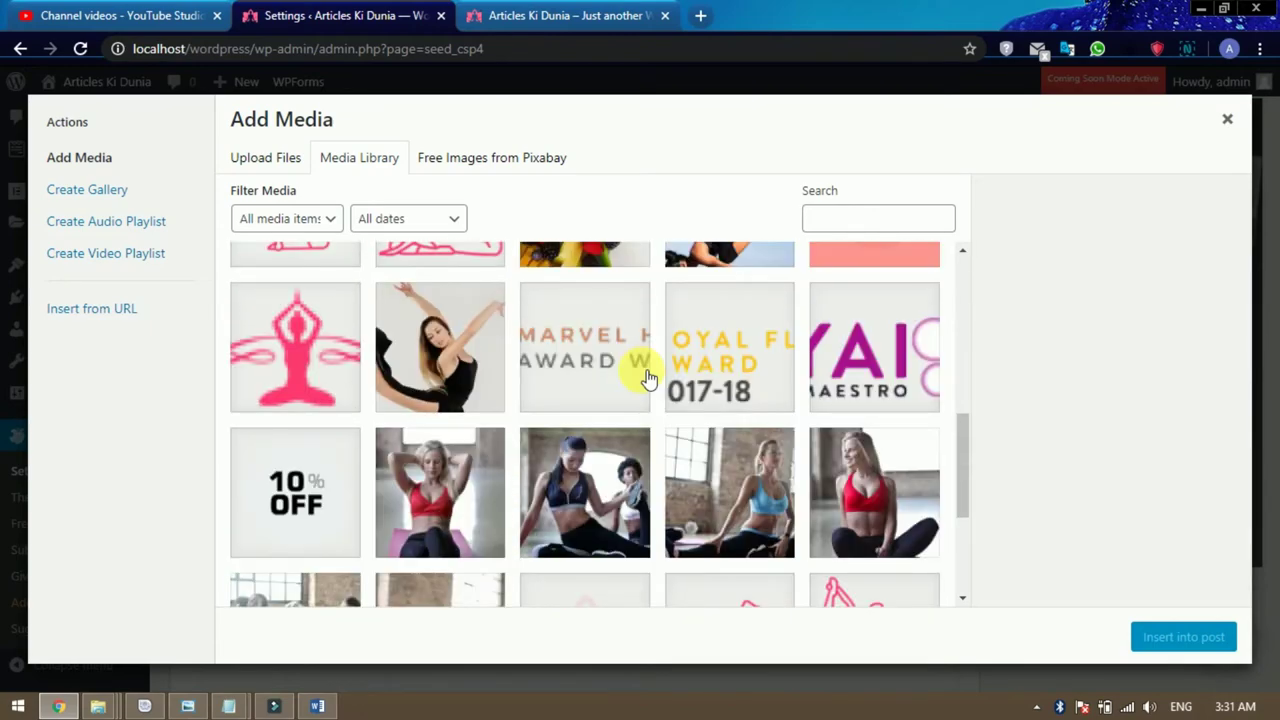
scroll(648, 378, "down", 5)
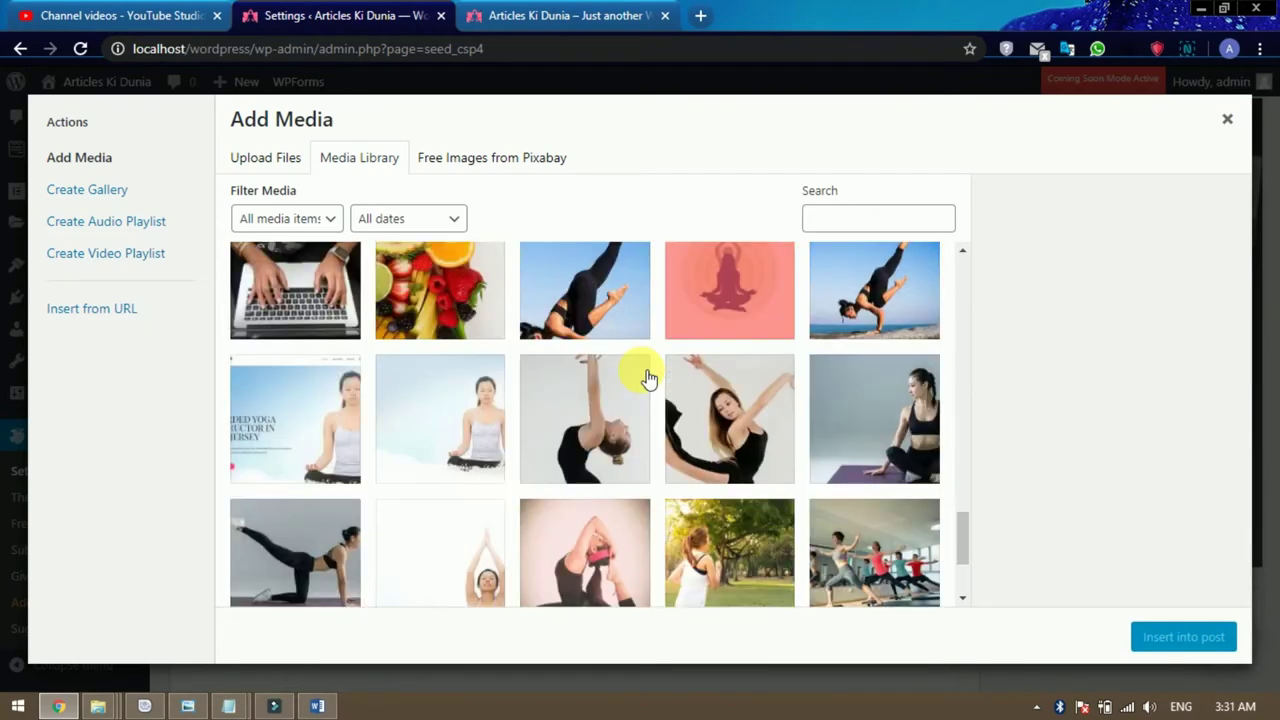
scroll(648, 378, "down", 10)
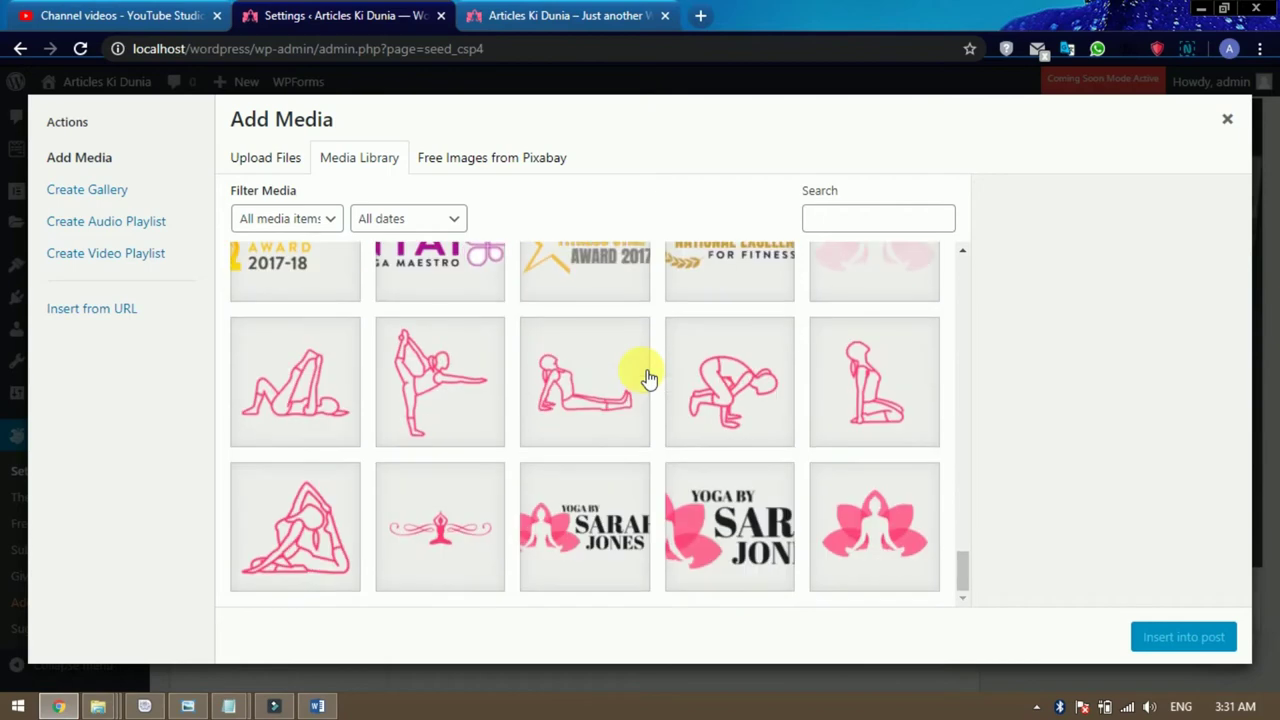
left_click(604, 502)
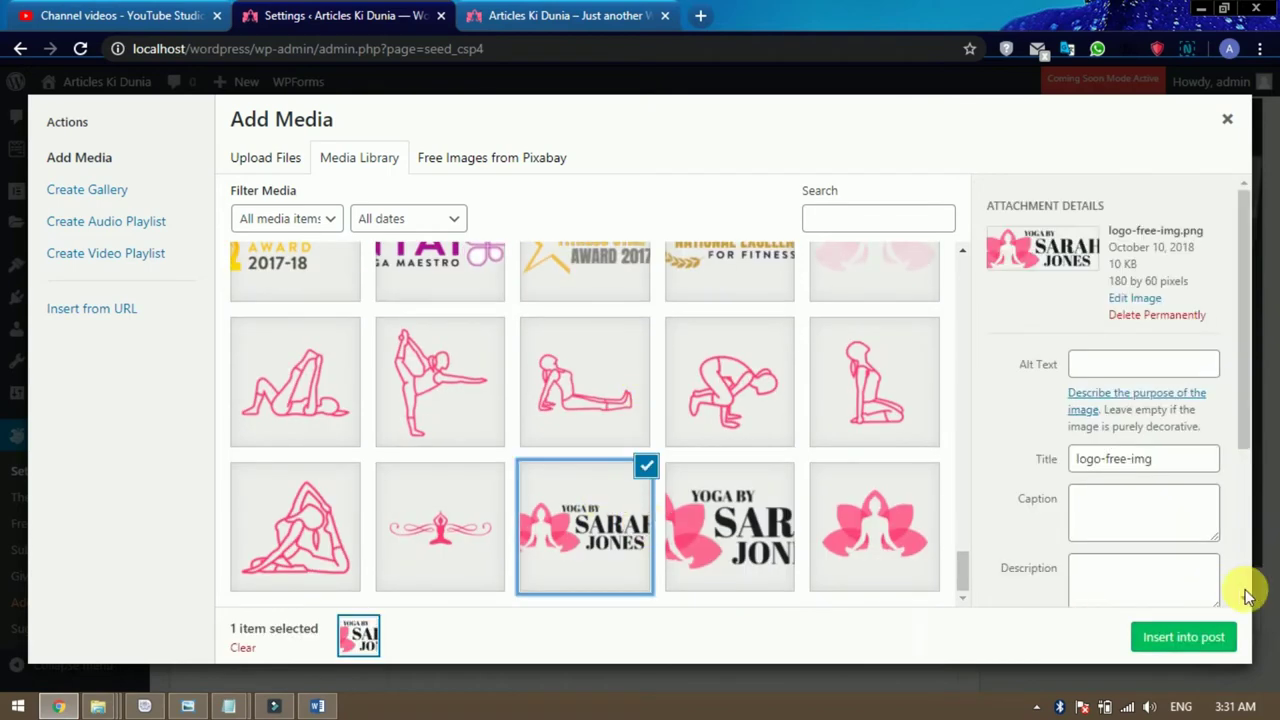
left_click(757, 550)
left_click(600, 525)
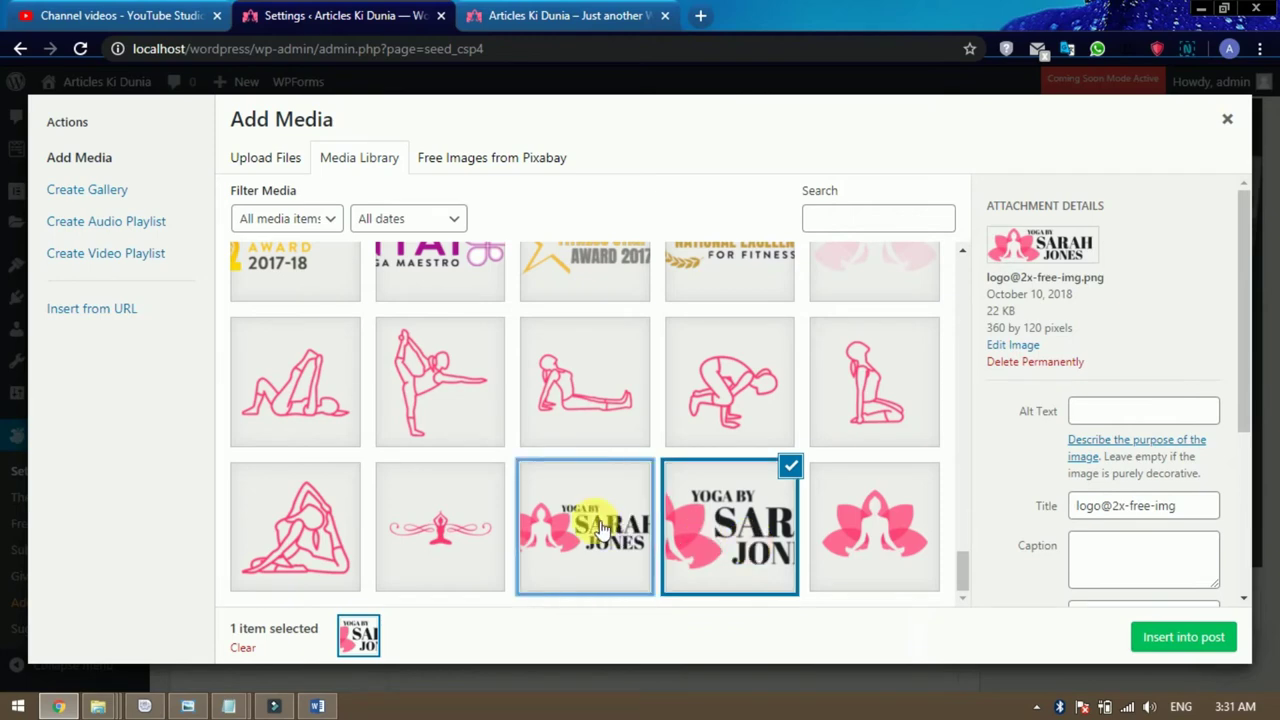
left_click(1180, 648)
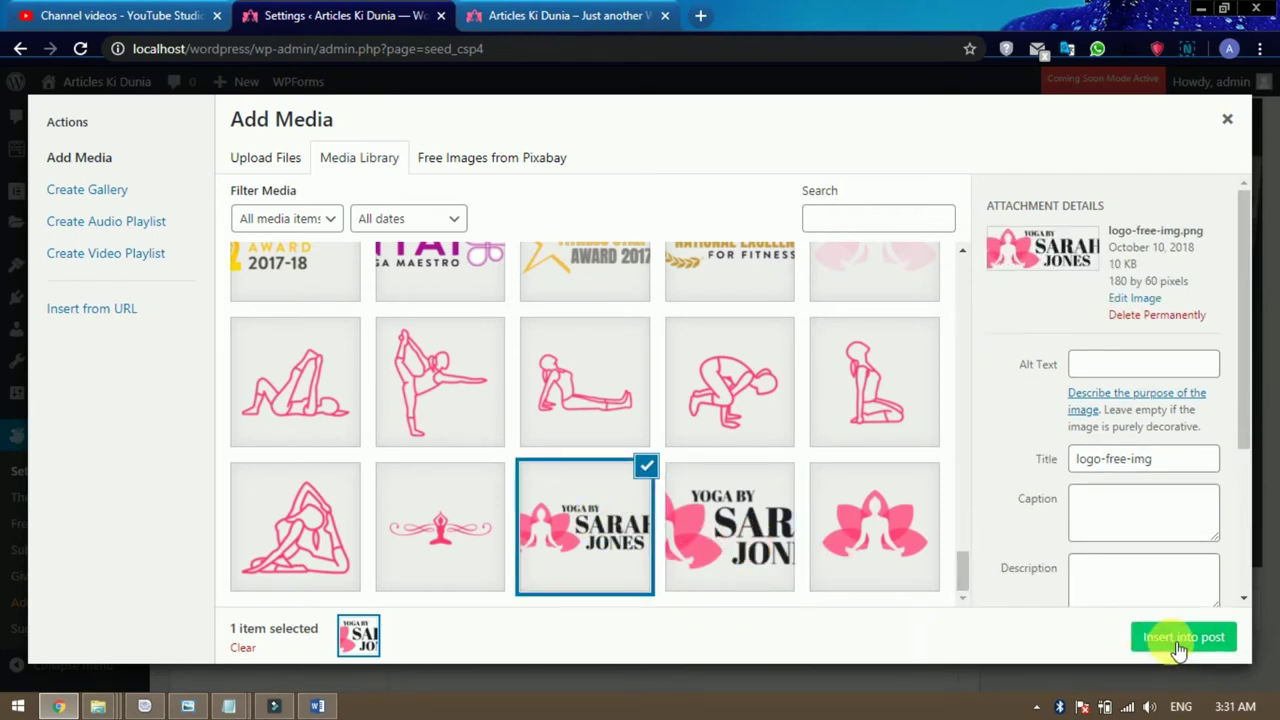
- Replace the coming soon page's headline with "Coming Soon!"
scroll(800, 486, "down", 1)
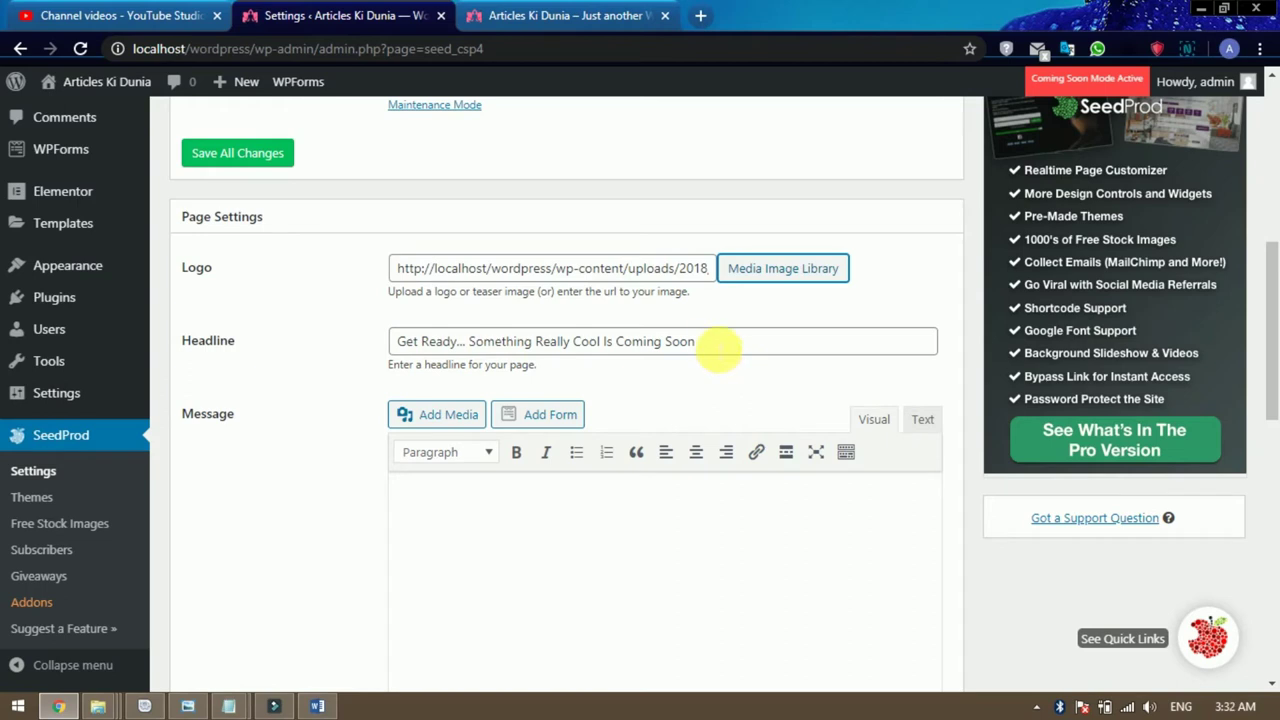
left_click_drag(720, 348, 402, 342)
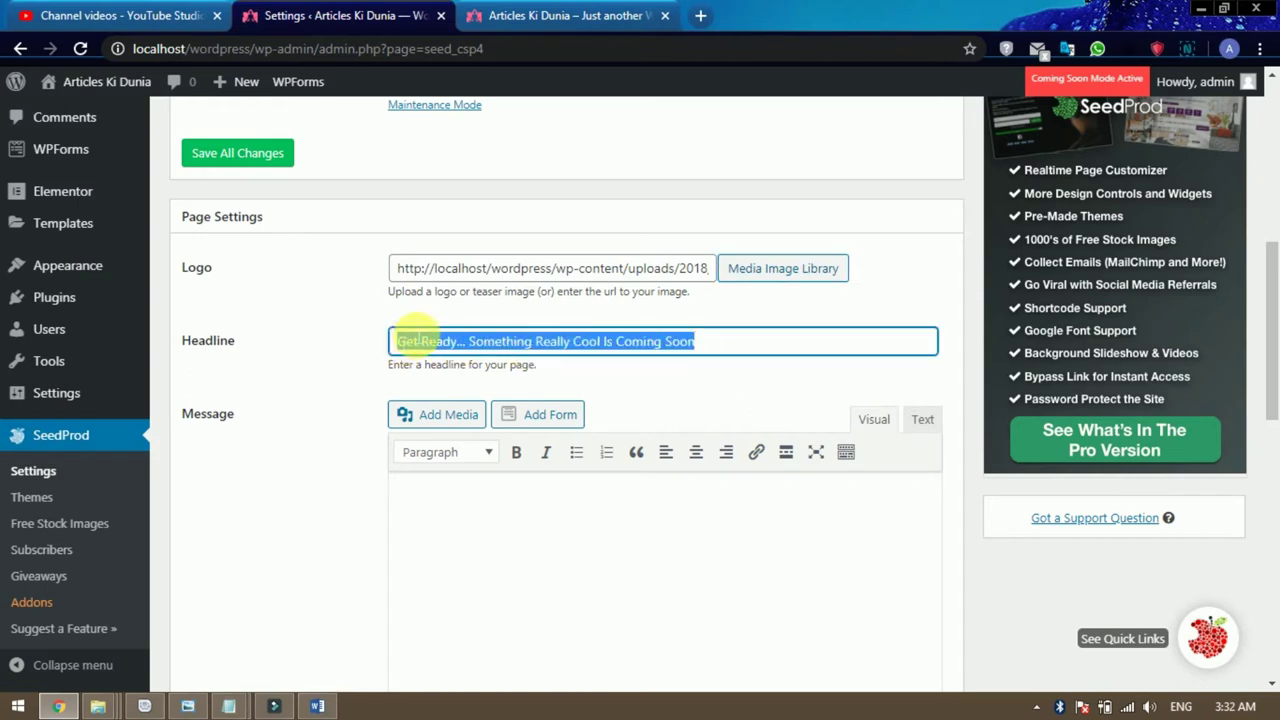
type("Coming Soon!")
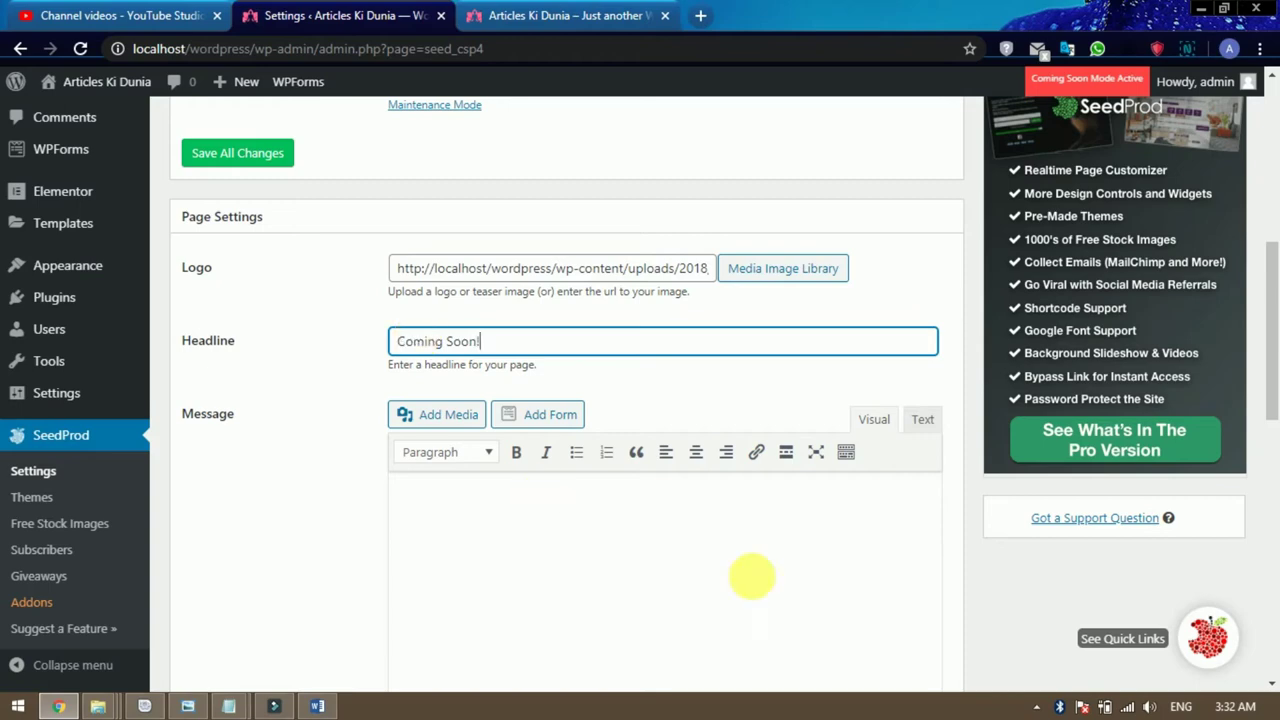
- Copy the "Consectetur adipiscing elit" intro paragraph from the site's home page and paste it twice into the coming soon page's message
left_click(663, 549)
scroll(664, 551, "down", 2)
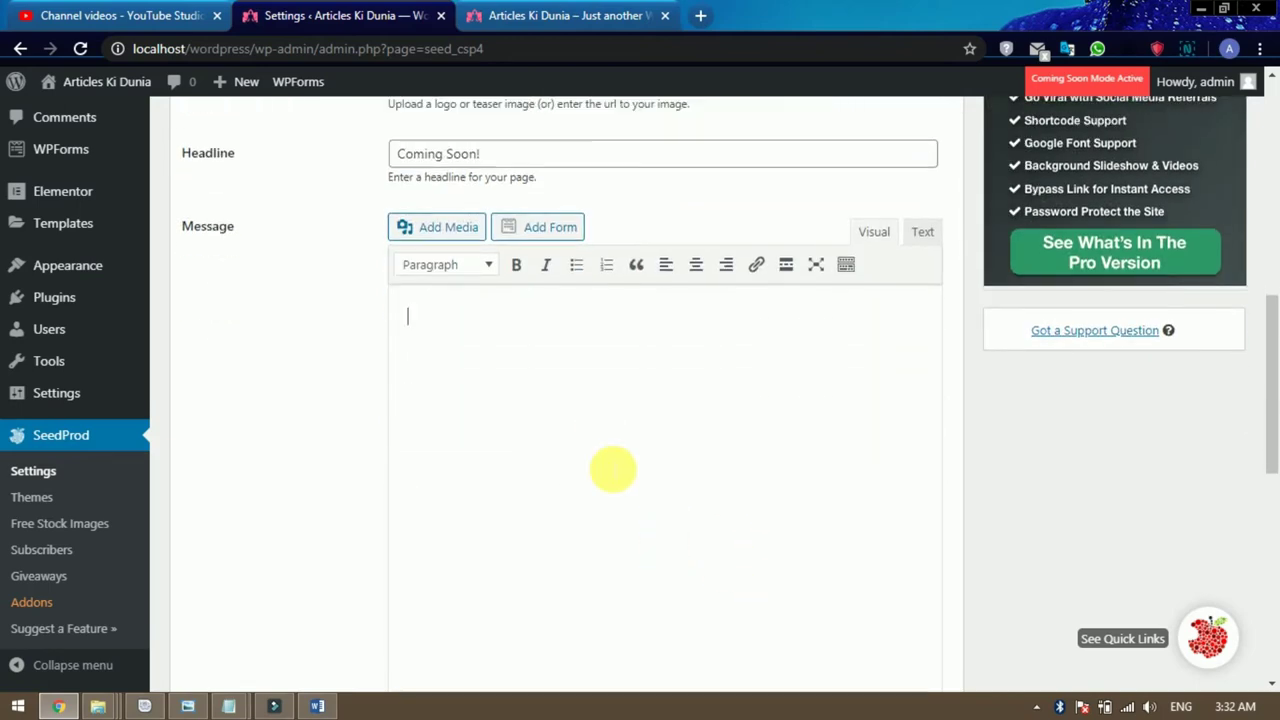
left_click(598, 15)
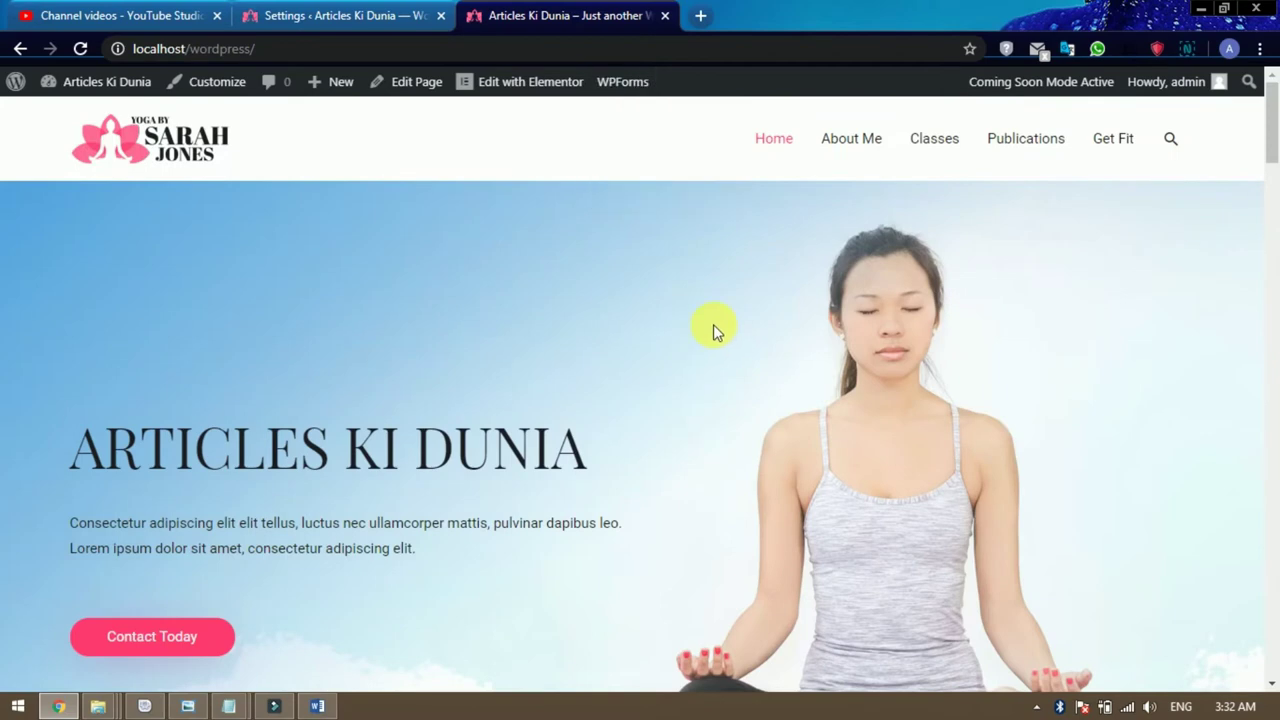
scroll(713, 328, "down", 2)
left_click_drag(413, 362, 76, 340)
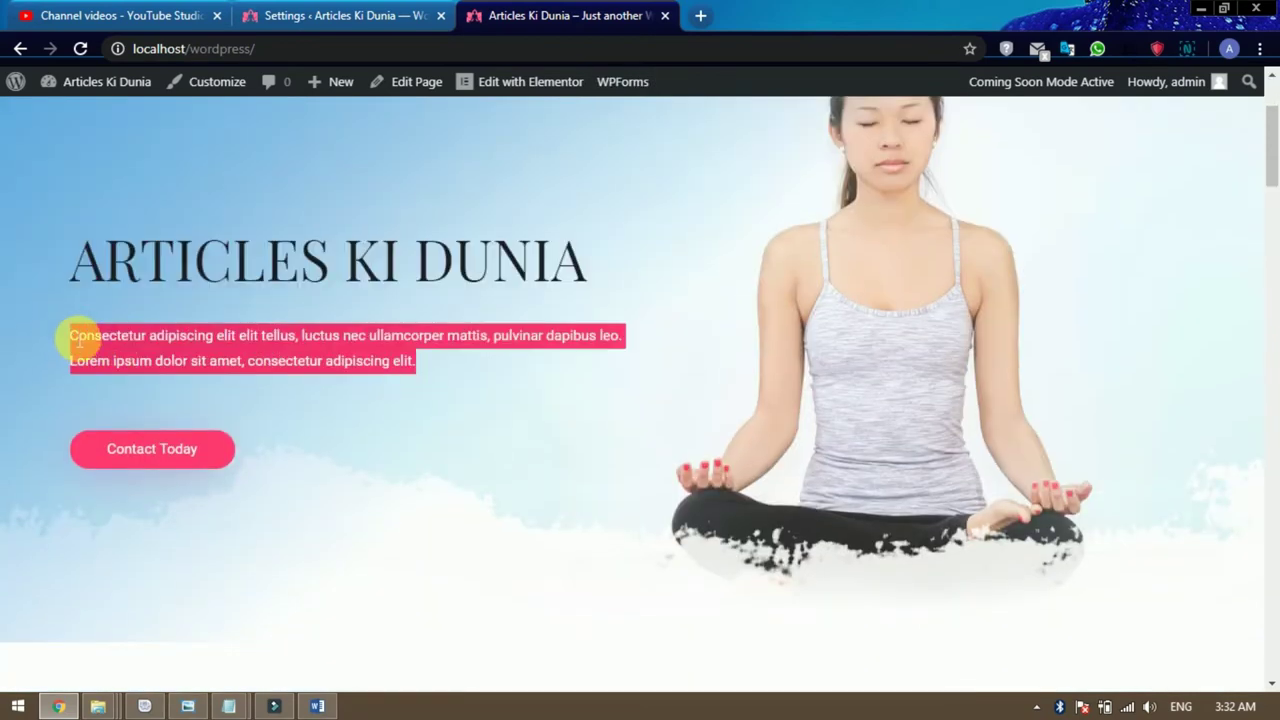
left_click(326, 18)
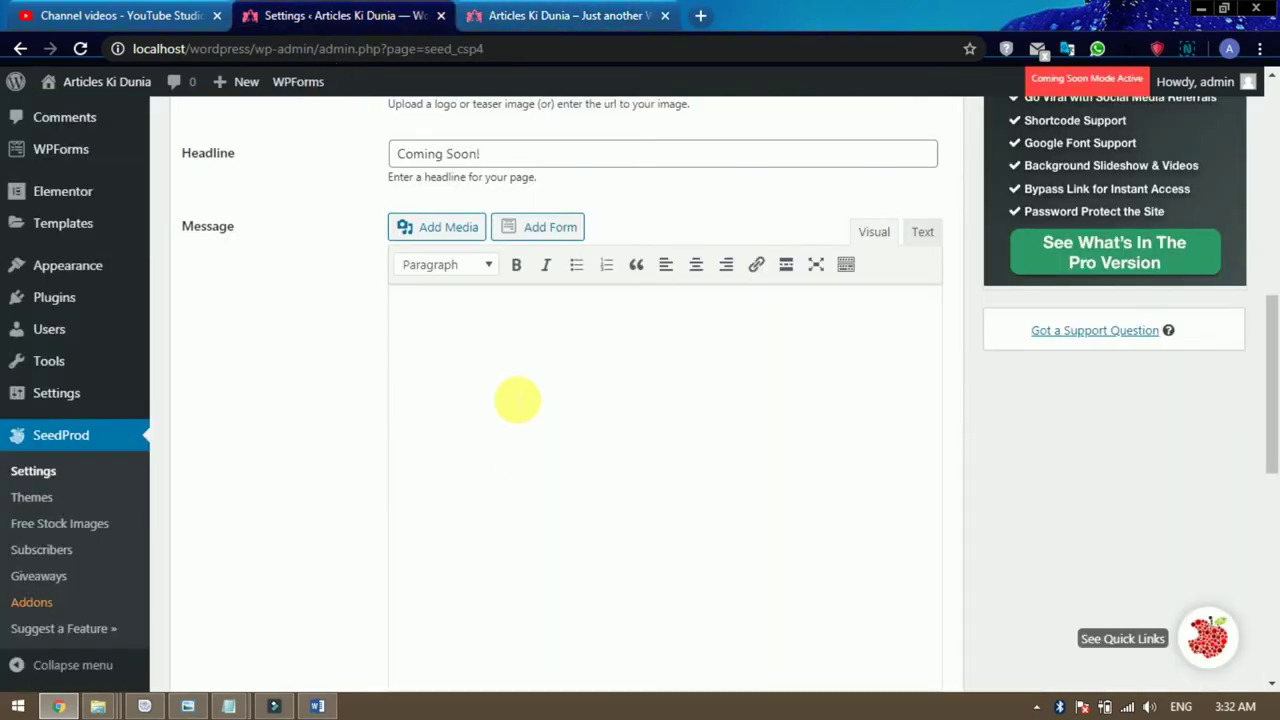
left_click(517, 383)
key("ctrl+v")
key("ctrl+v")
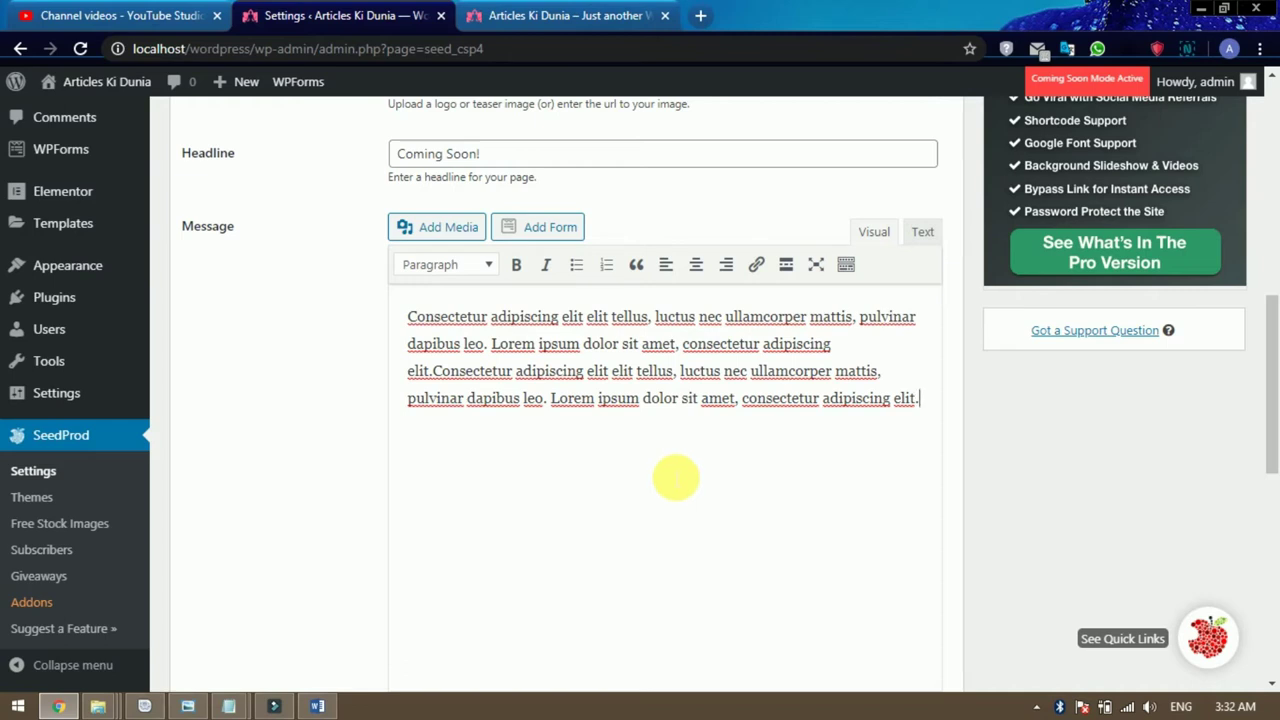
key("ctrl+a")
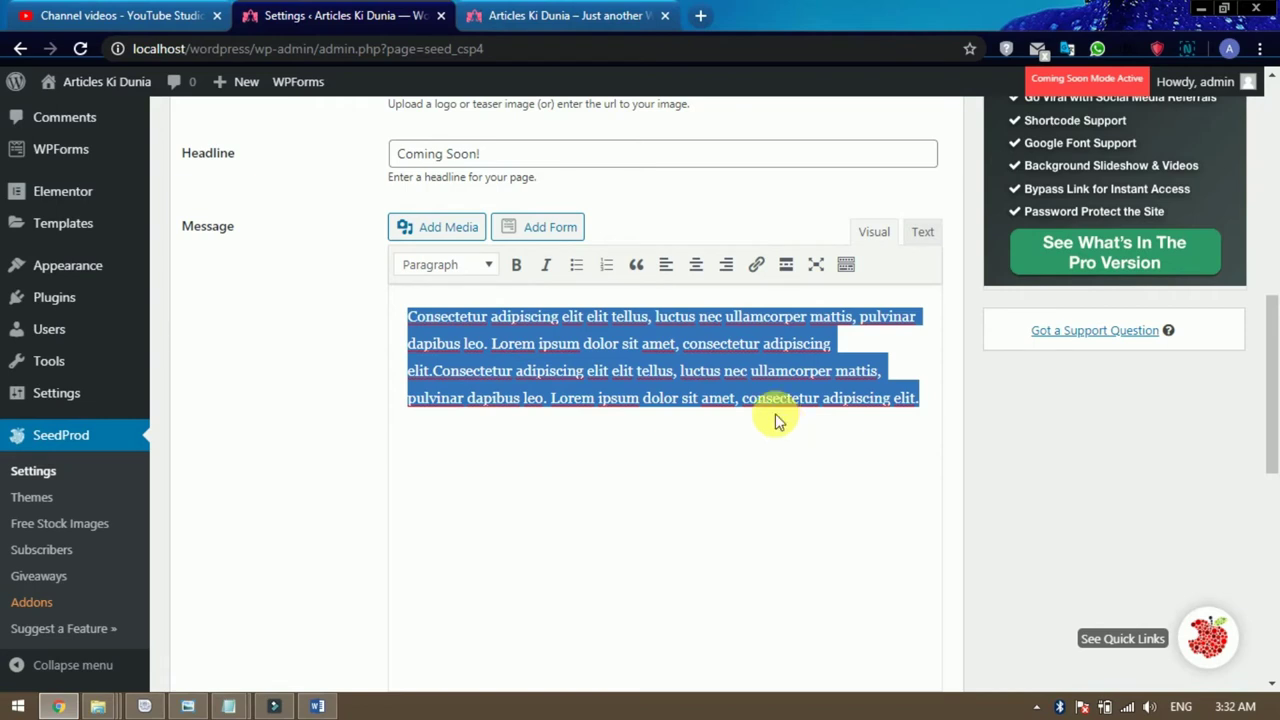
key("ctrl+shift+j")
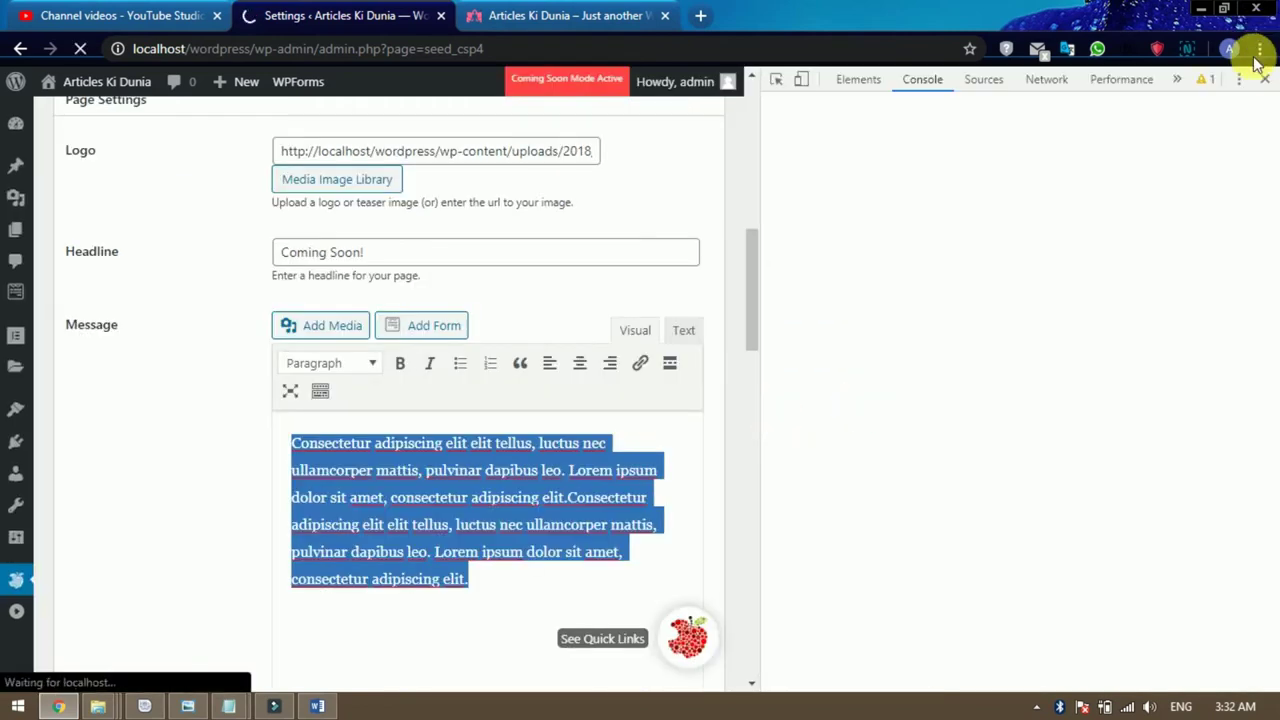
key("ctrl+shift+j")
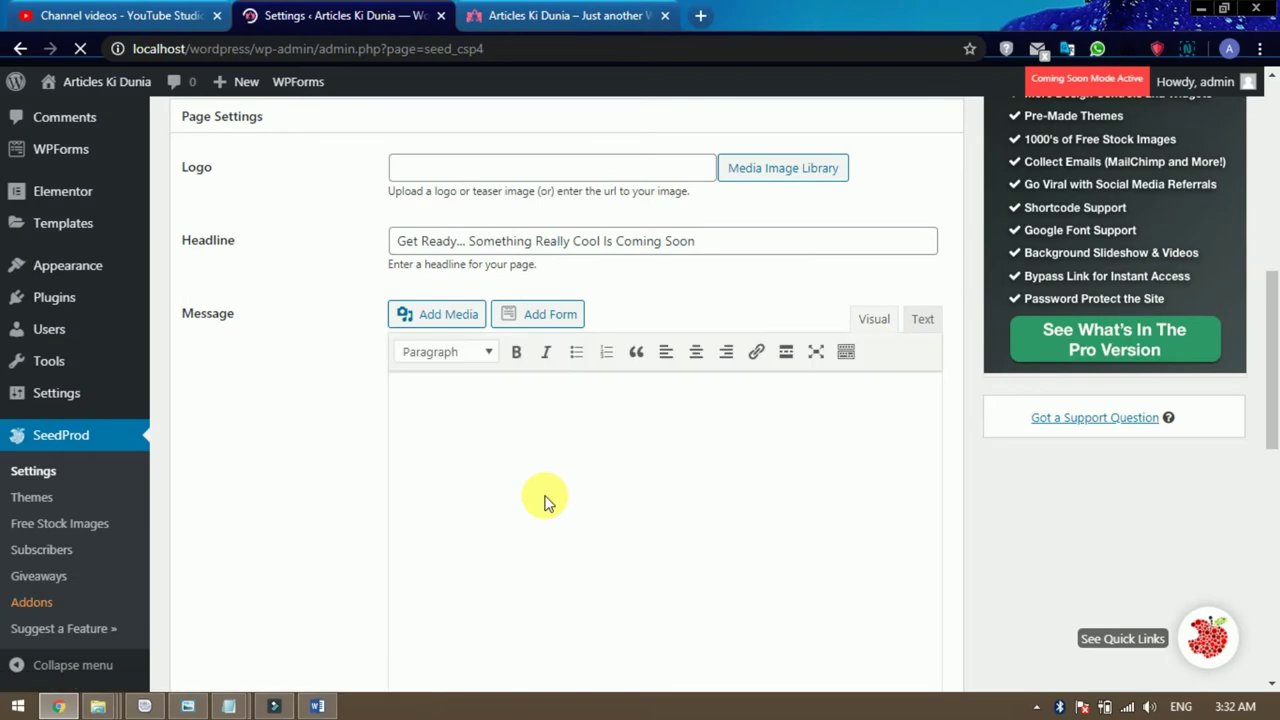
- Insert the pink lotus yoga logo with the smaller lettering from the media library as the coming soon page's logo
scroll(620, 470, "down", 1)
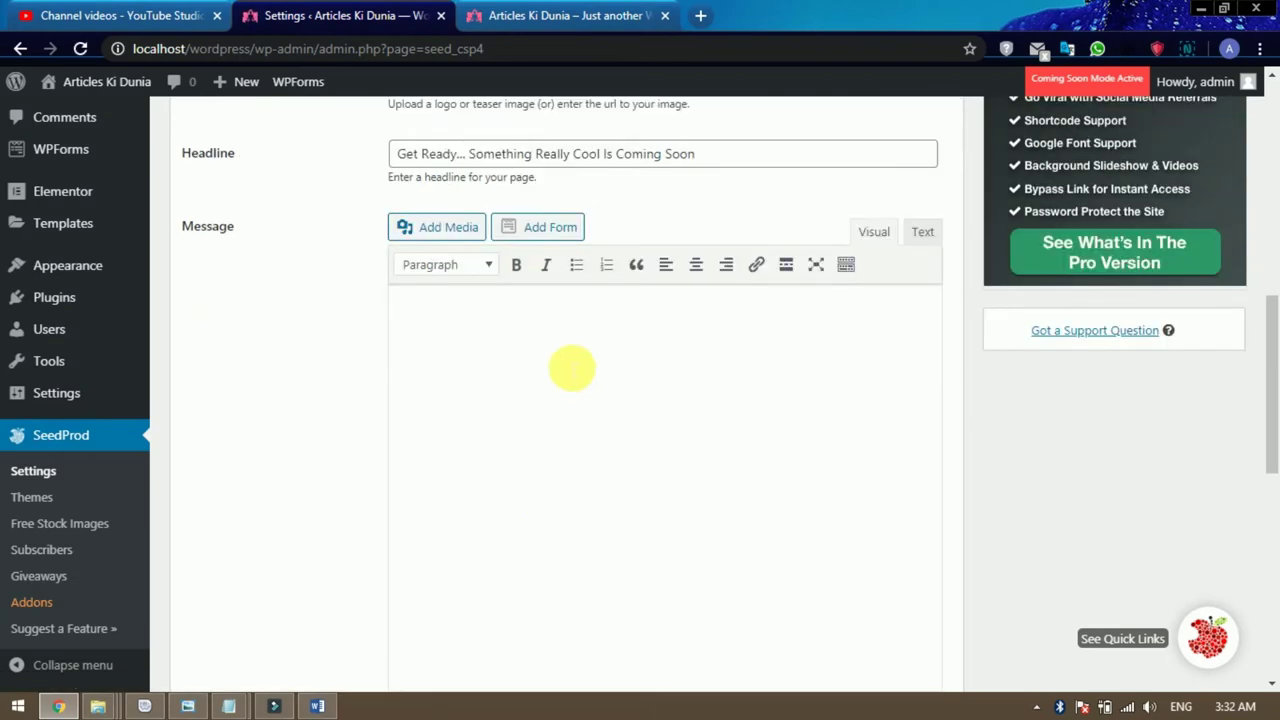
scroll(600, 430, "up", 2)
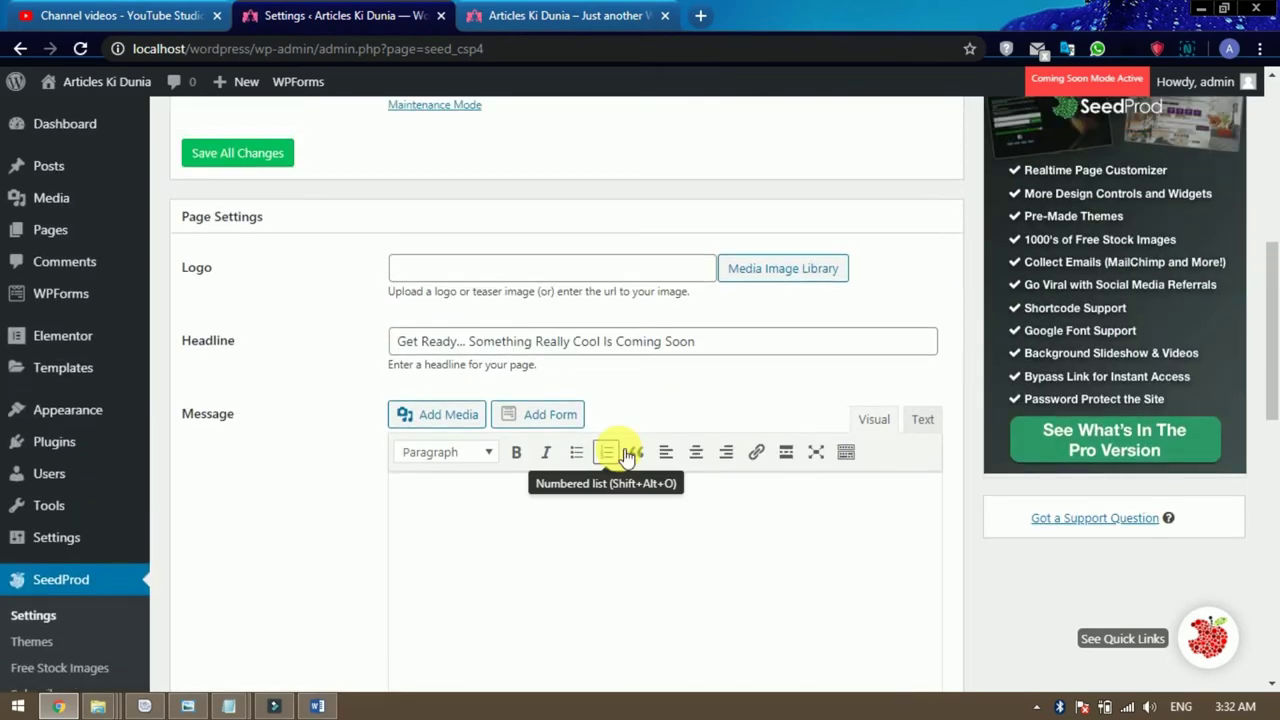
scroll(651, 505, "up", 3)
scroll(653, 507, "down", 4)
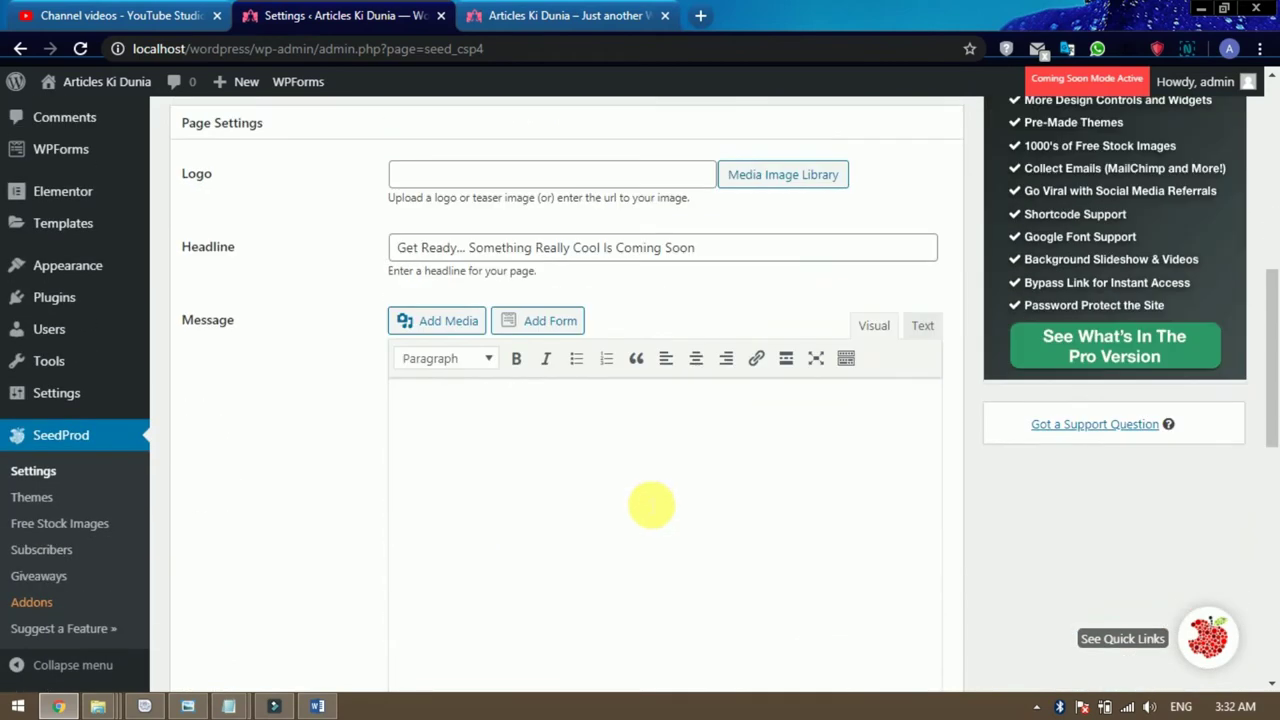
left_click(776, 175)
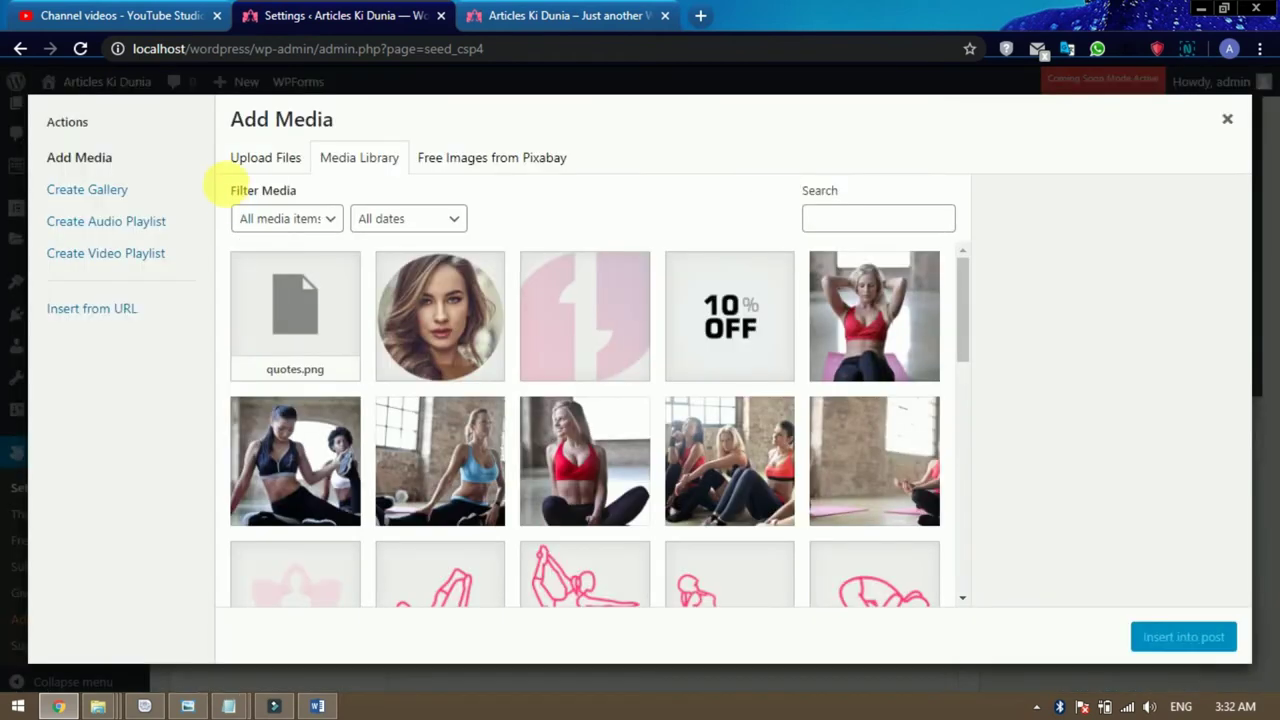
scroll(686, 448, "down", 5)
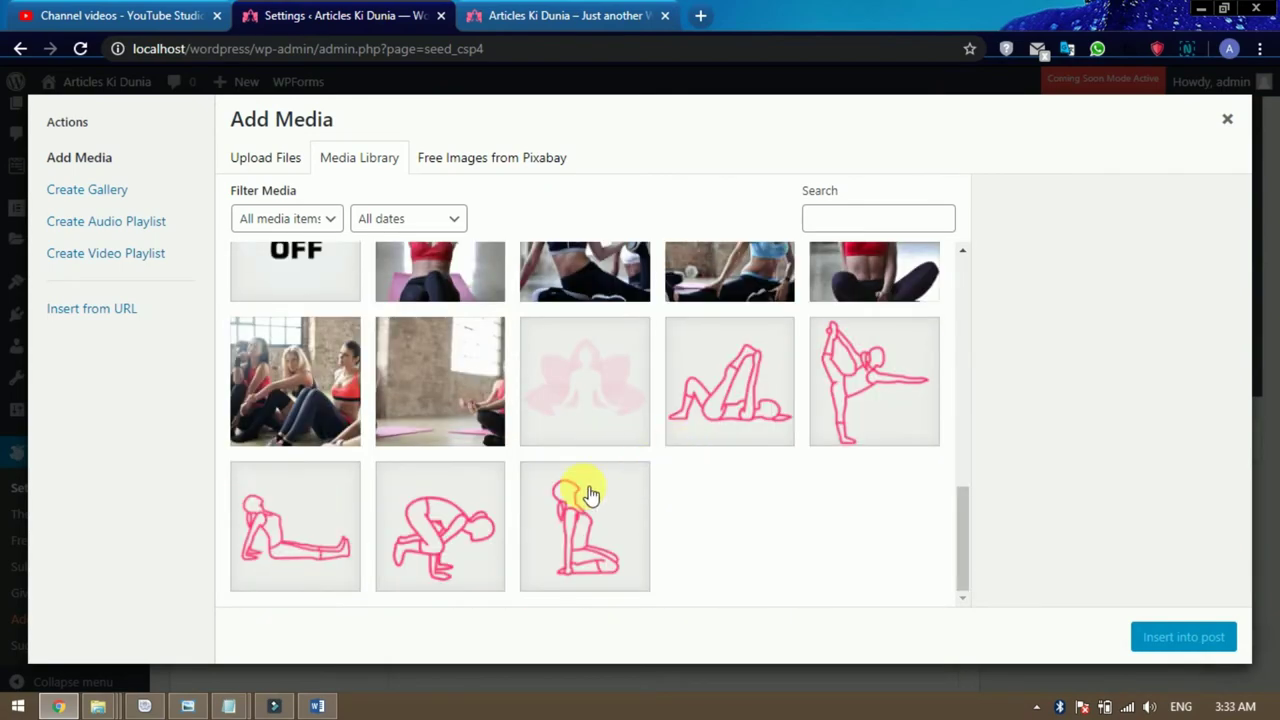
scroll(651, 480, "down", 6)
scroll(651, 480, "down", 10)
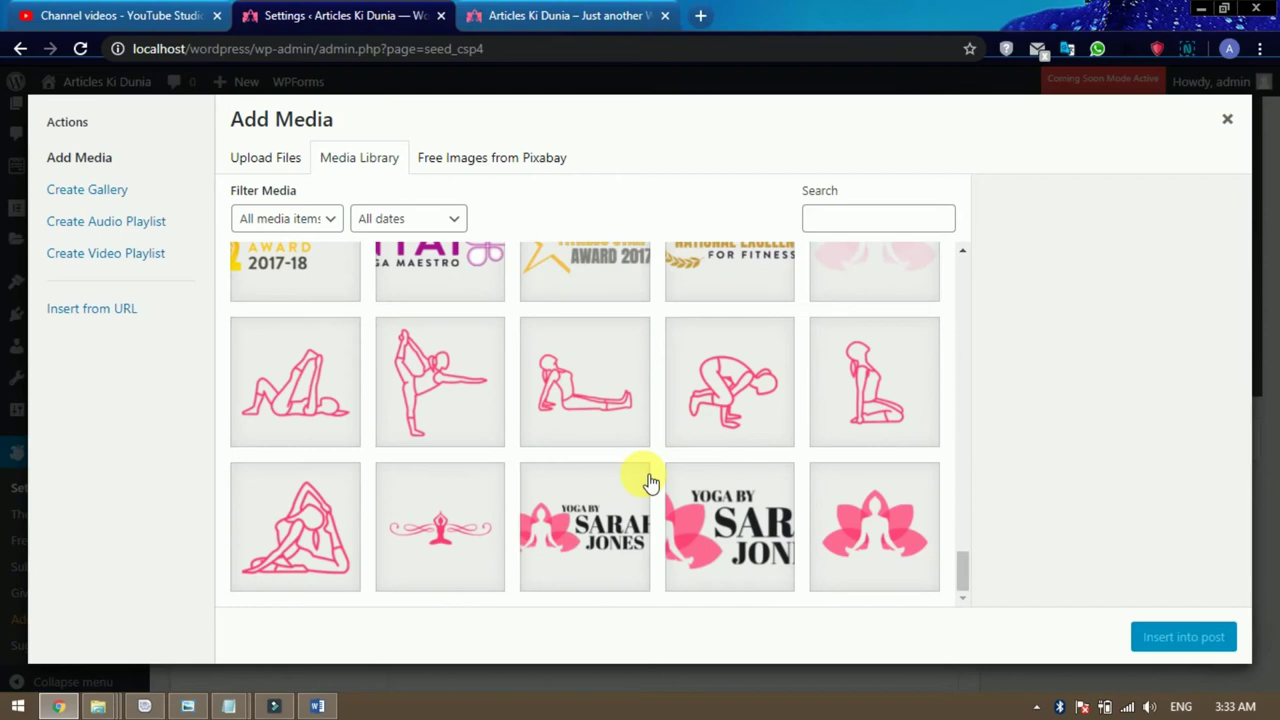
left_click(615, 530)
left_click(1183, 637)
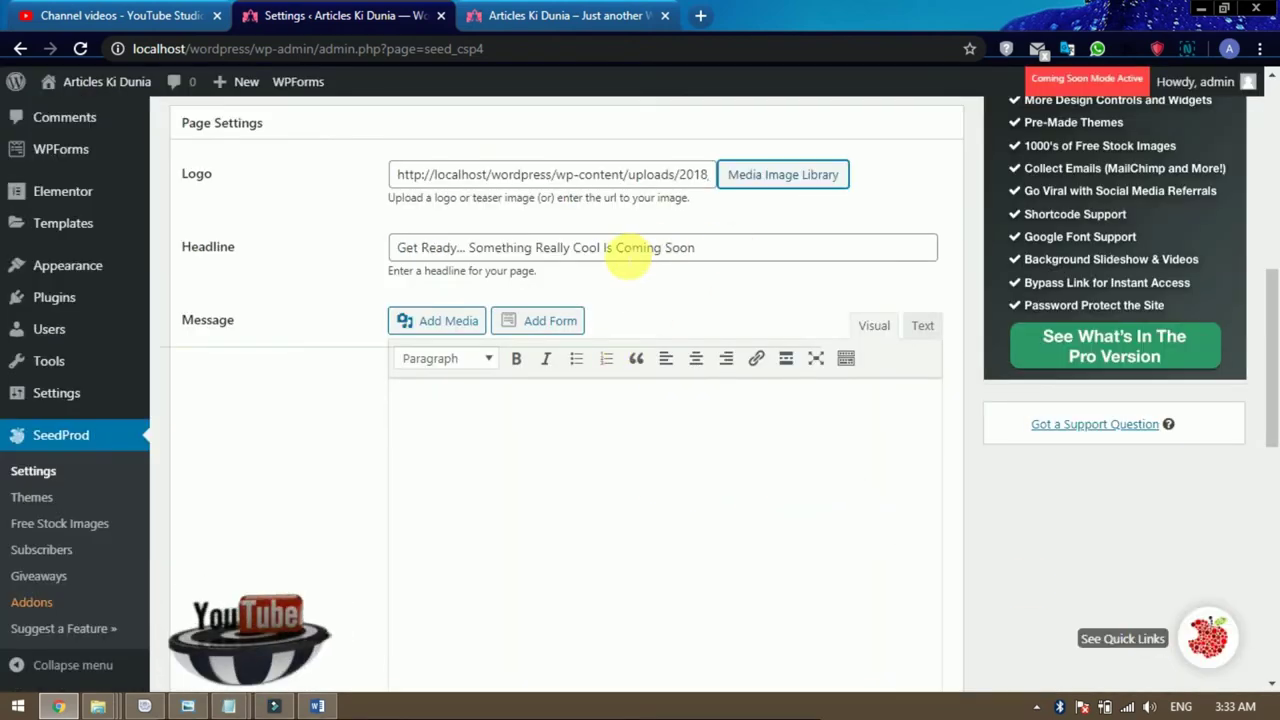
- Change the coming soon page's headline to "Coming Soon!"
left_click_drag(613, 247, 343, 251)
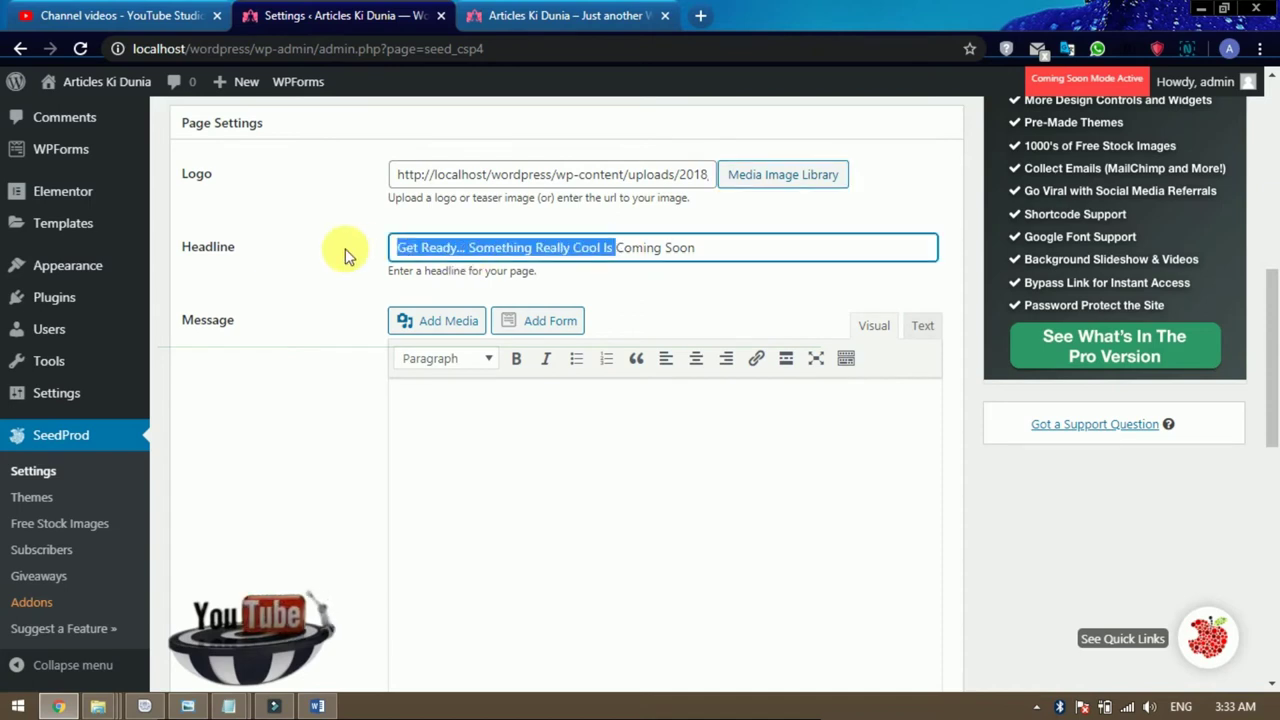
key("BackSpace")
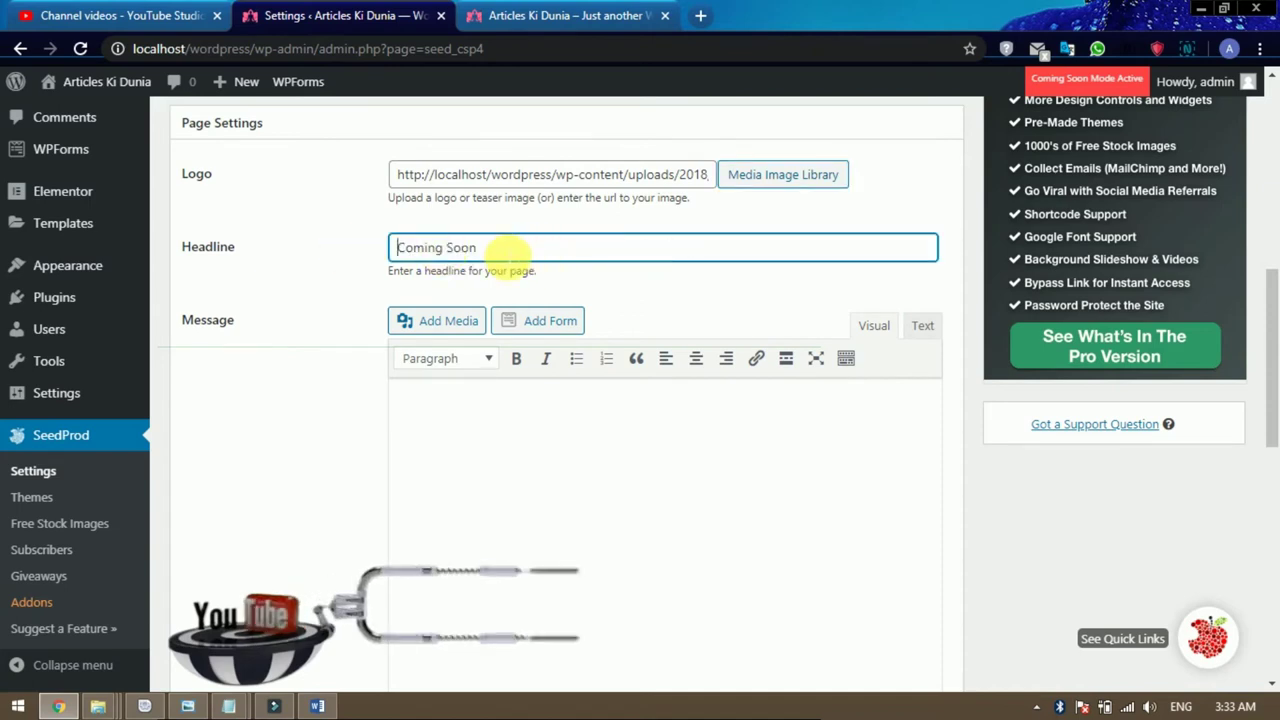
left_click(503, 257)
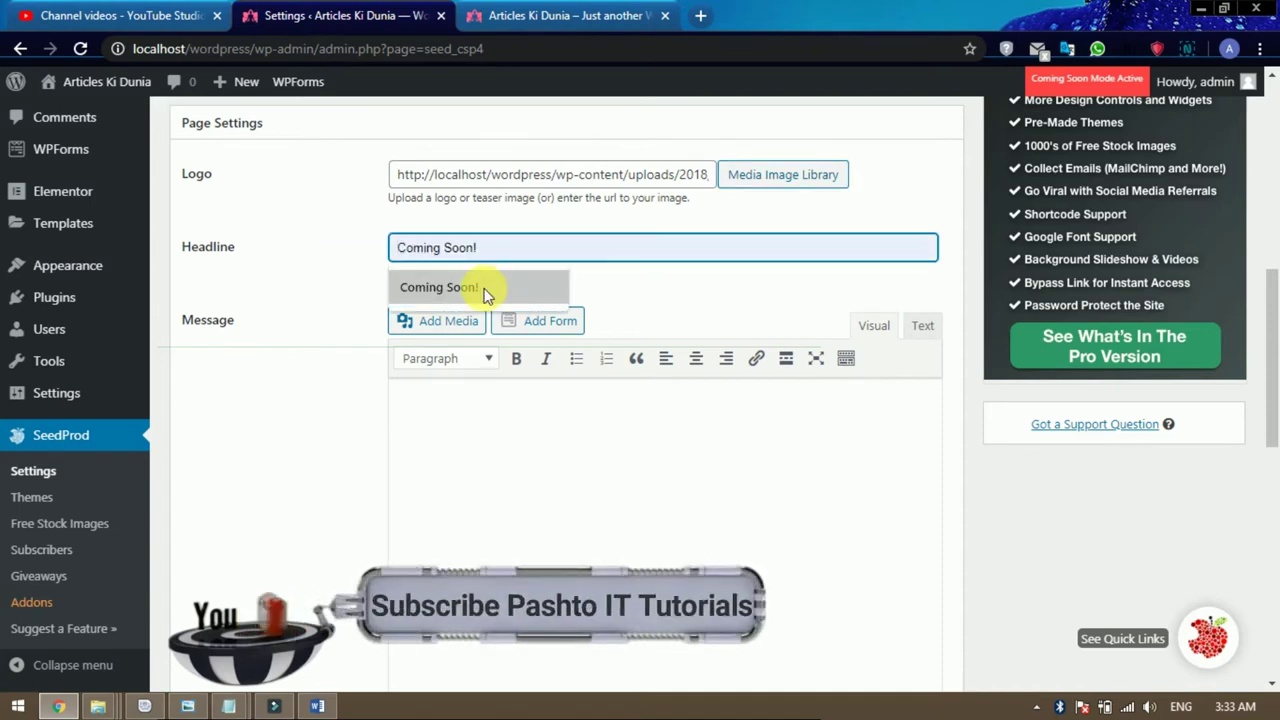
left_click(486, 287)
- Paste the copied "Consectetur adipiscing elit" paragraph twice into the coming soon page's empty message
left_click(541, 445)
type("Consectetur adipiscing elit elit tellus, luctus nec ullamcorper mattis, pulvinar dapibus leo. Lorem ipsum dolor sit amet, consectetur adipiscing elit.")
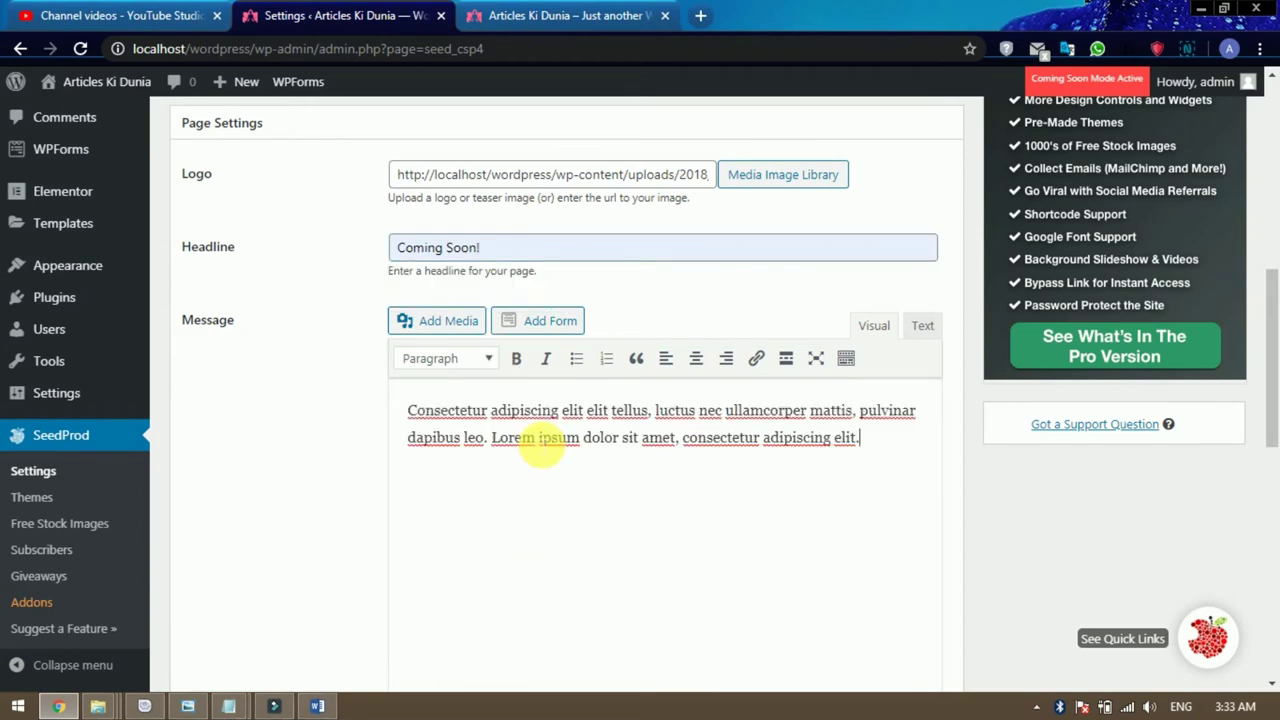
type("Consectetur adipiscing elit elit tellus, luctus nec ullamcorper mattis, pulvinar dapibus leo. Lorem ipsum dolor sit amet, consectetur adipiscing elit.")
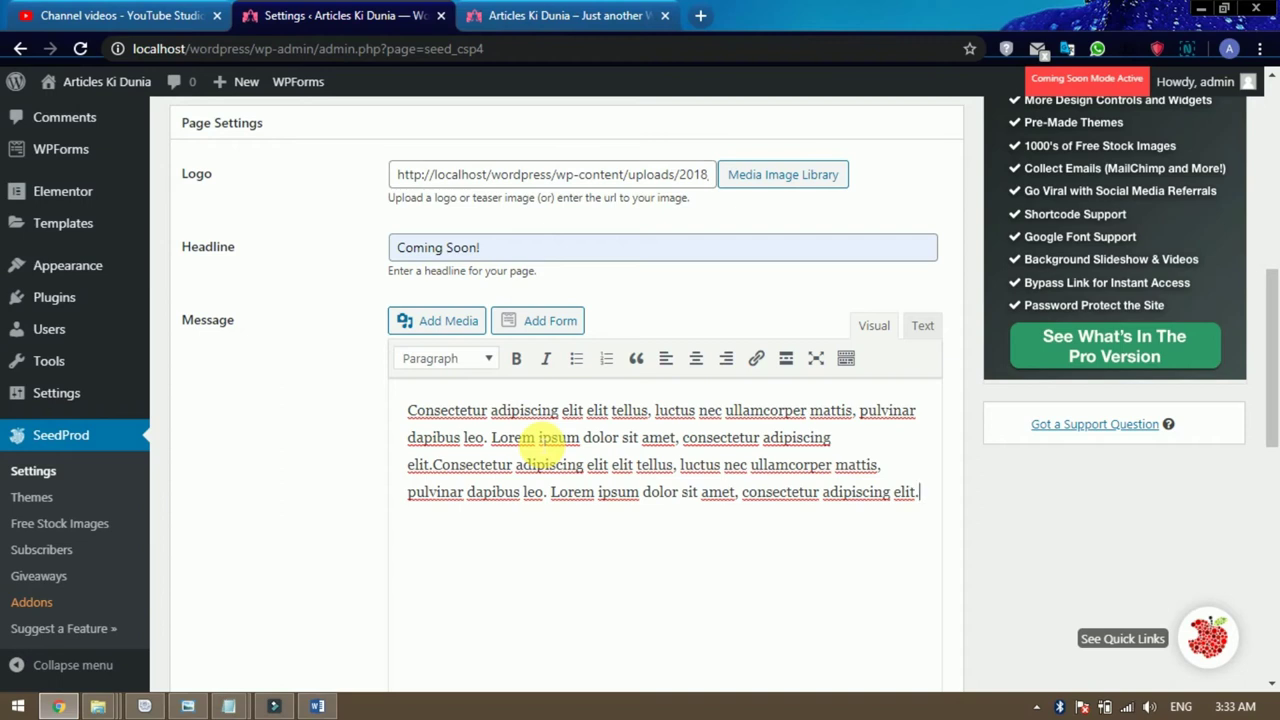
- Justify the whole message text and save all changes to the coming soon page
key("ctrl+a")
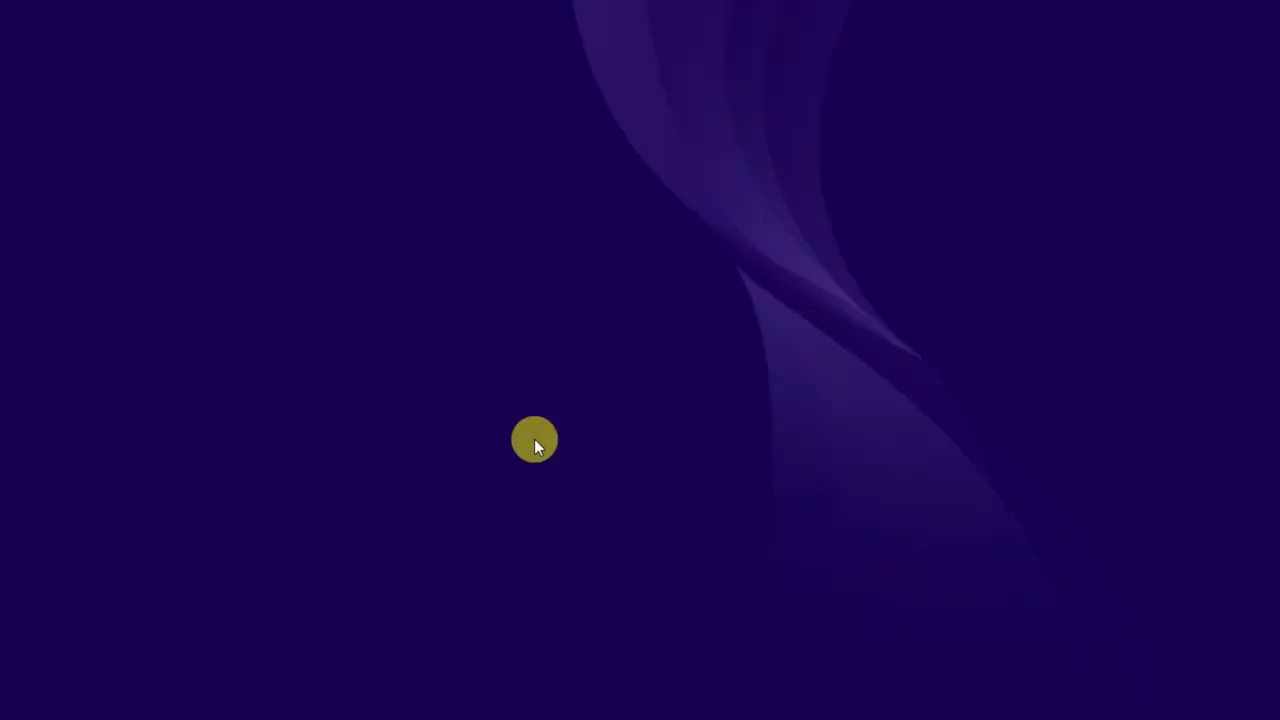
left_click(254, 224)
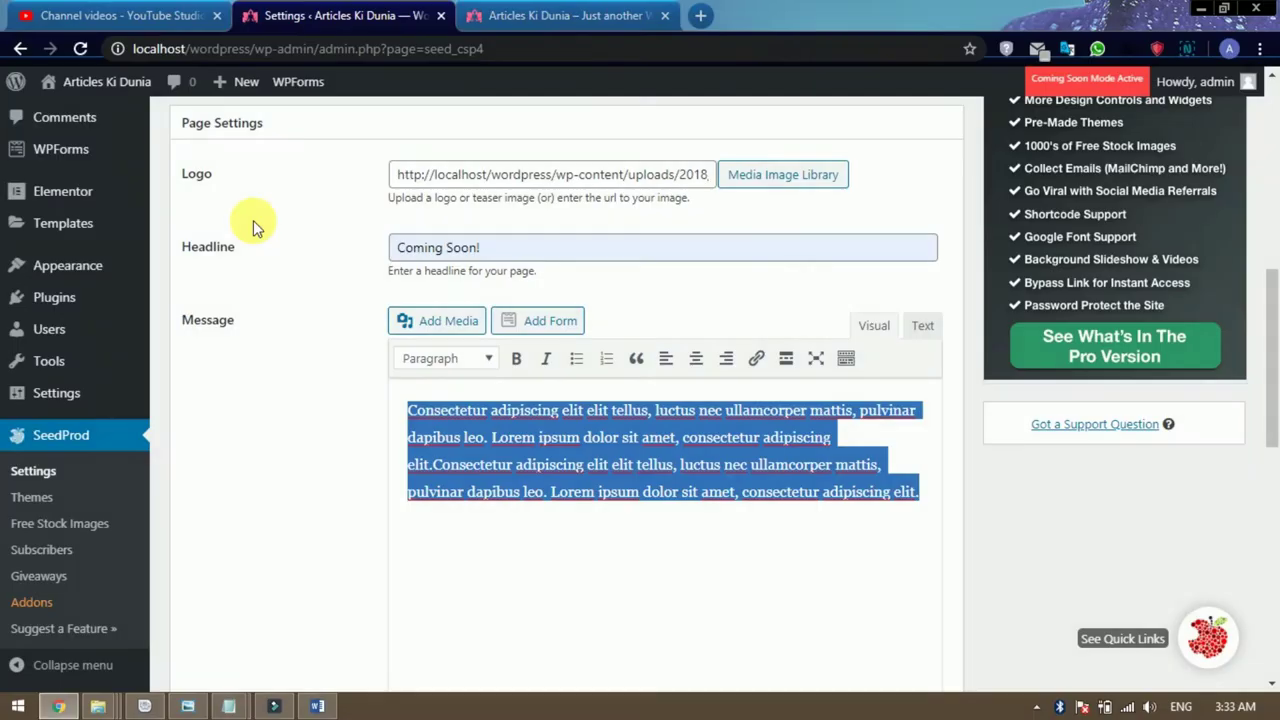
key("shift+alt+j")
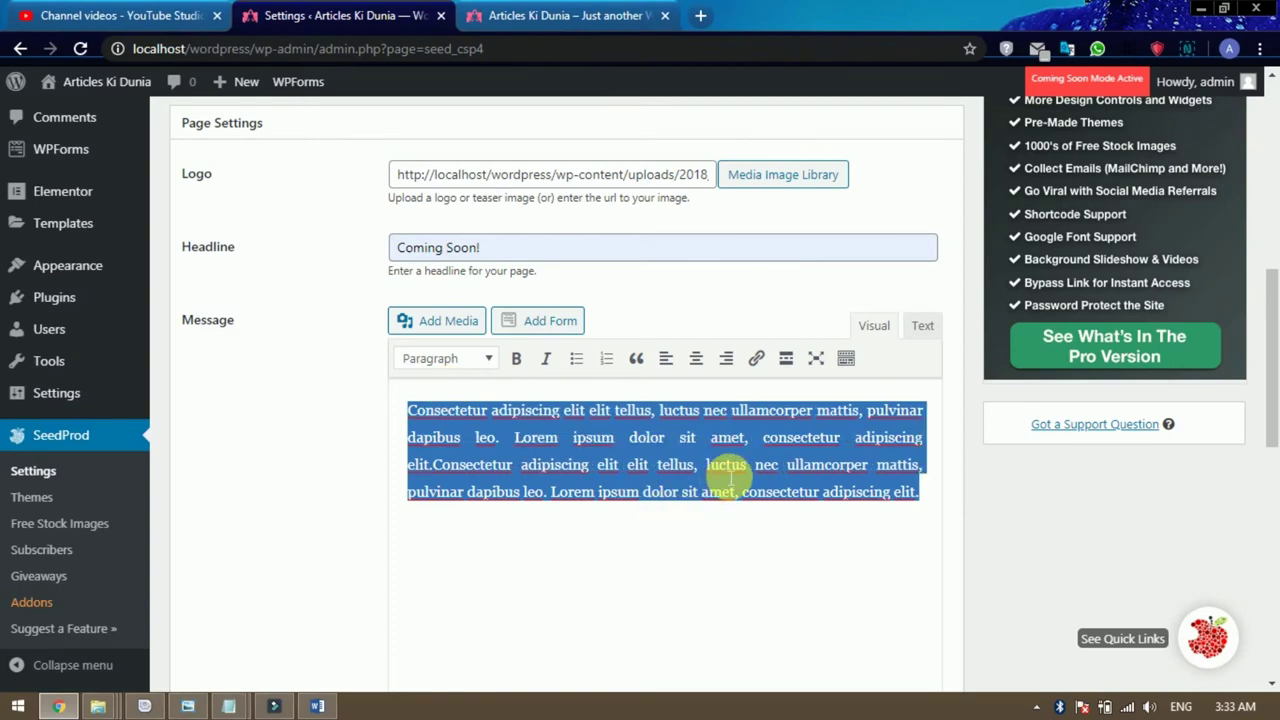
left_click(728, 485)
left_click_drag(925, 494, 380, 420)
left_click(594, 500)
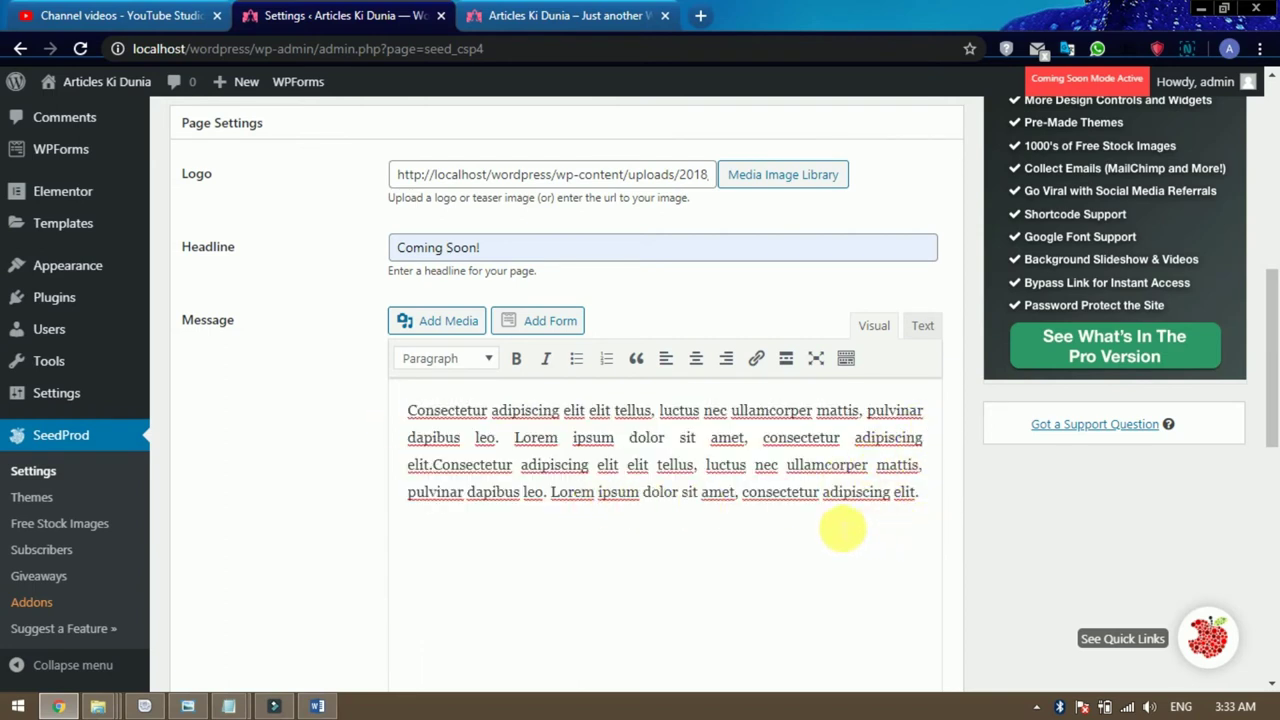
scroll(707, 503, "down", 6)
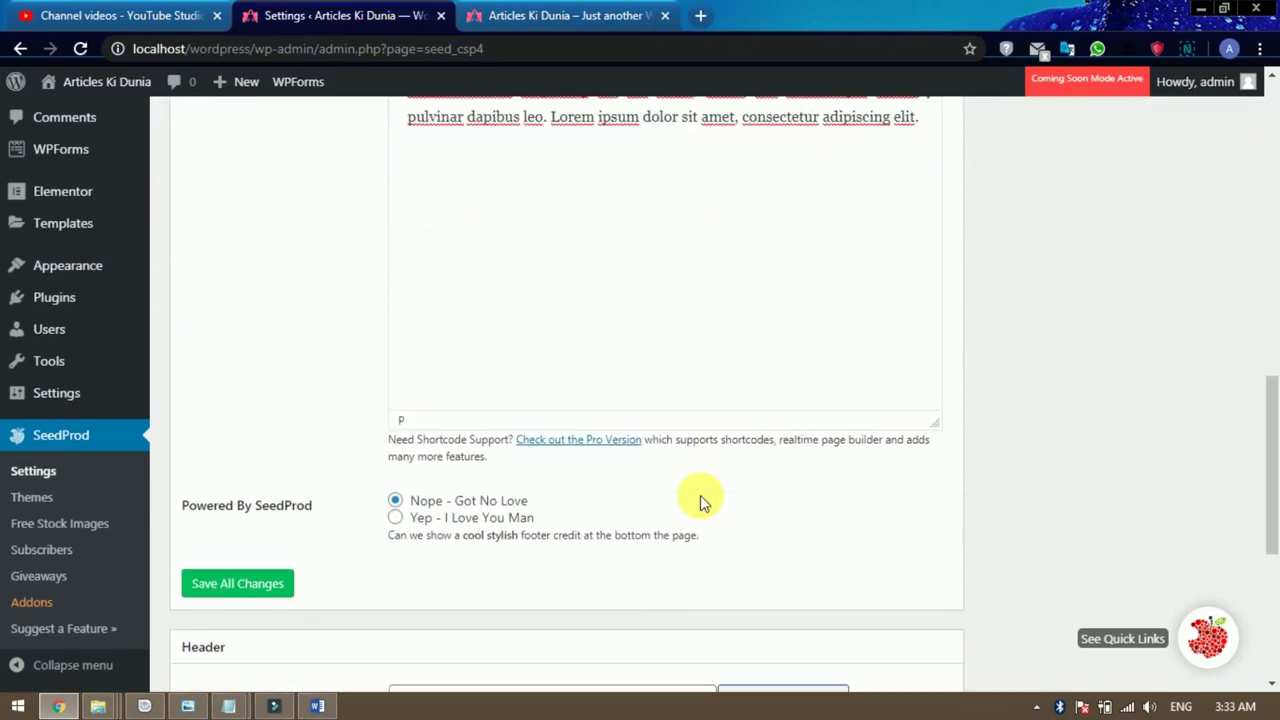
left_click(255, 402)
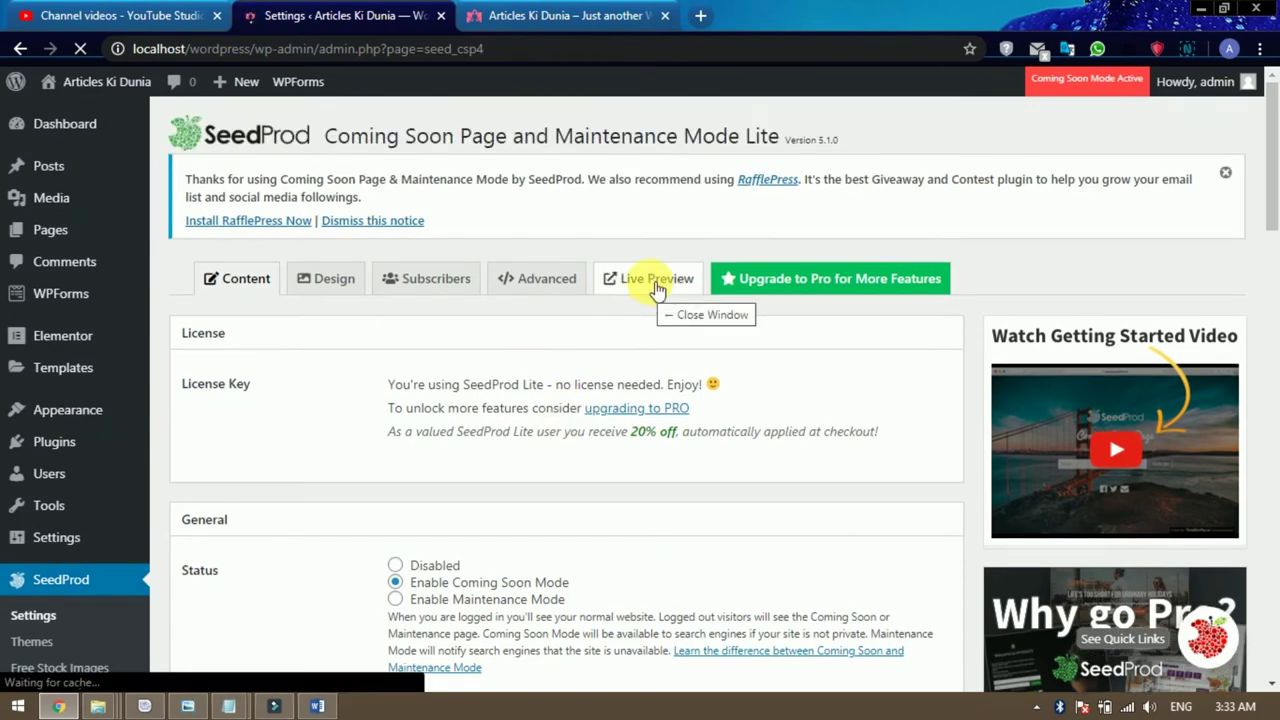
- Open the live preview of the coming soon page and examine its logo, headline and message alignment
left_click(653, 284)
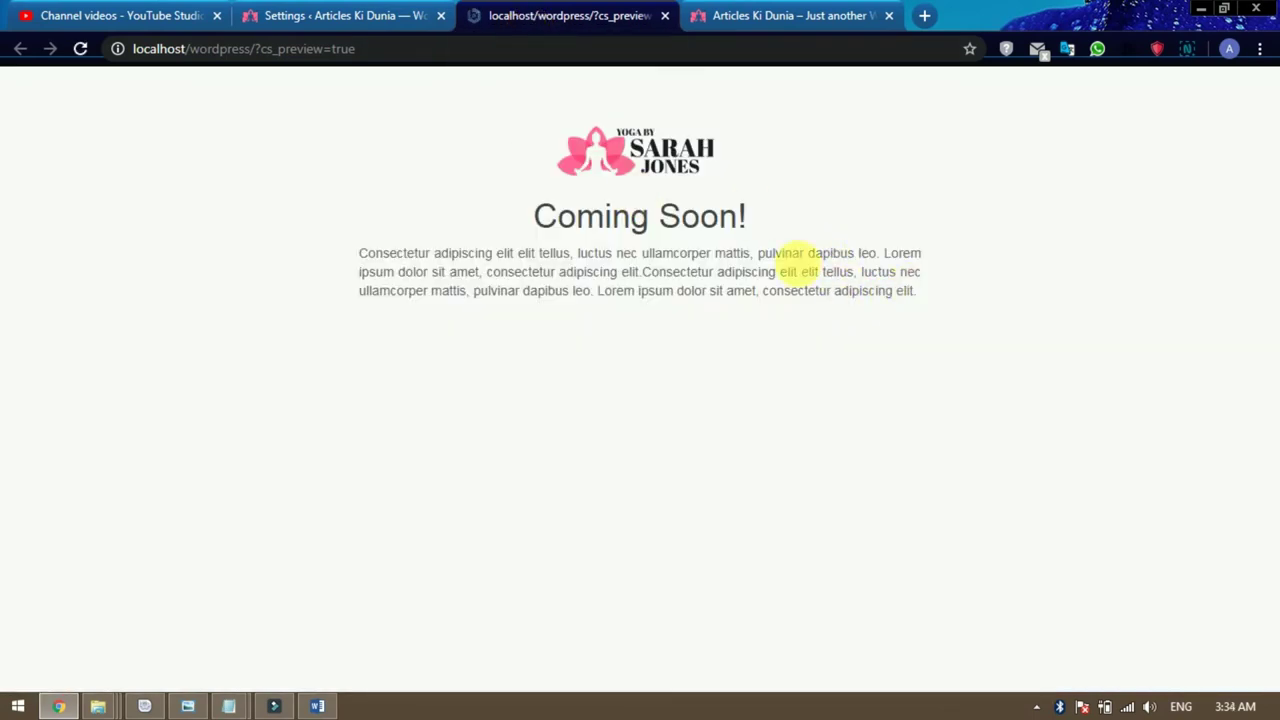
left_click_drag(920, 298, 566, 156)
left_click(429, 158)
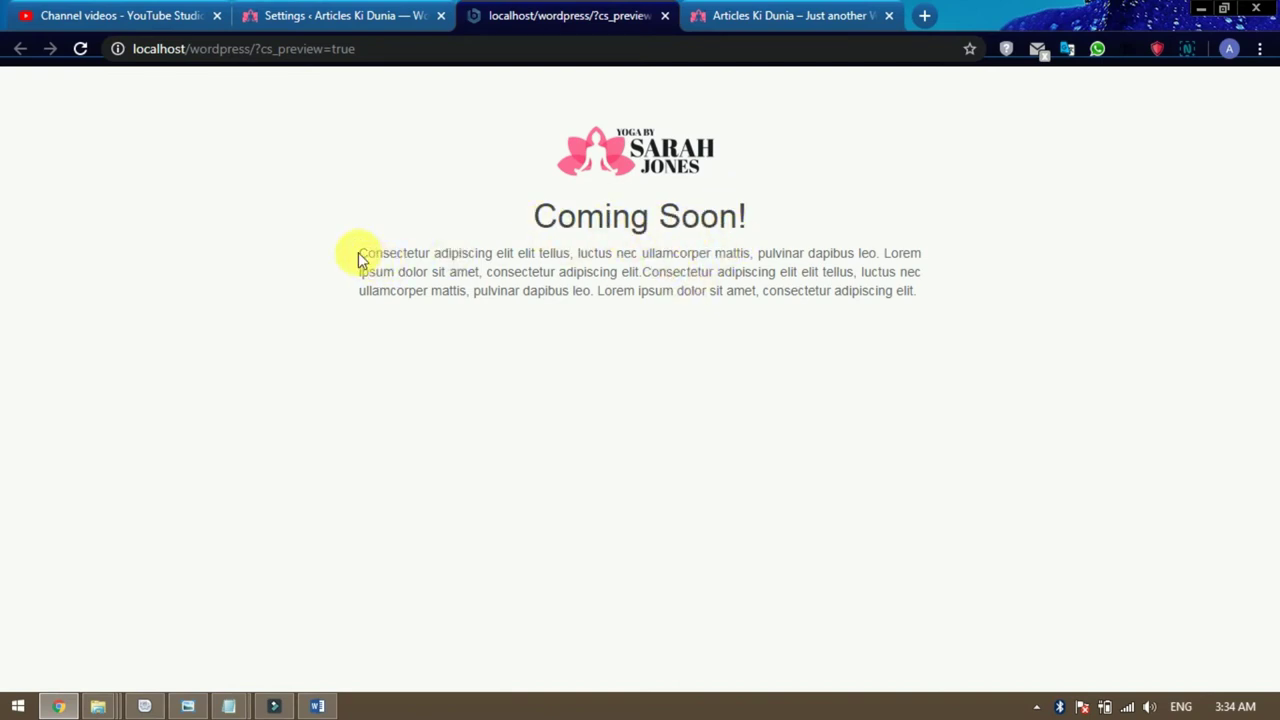
left_click_drag(358, 252, 328, 268)
left_click(935, 335)
left_click(928, 302)
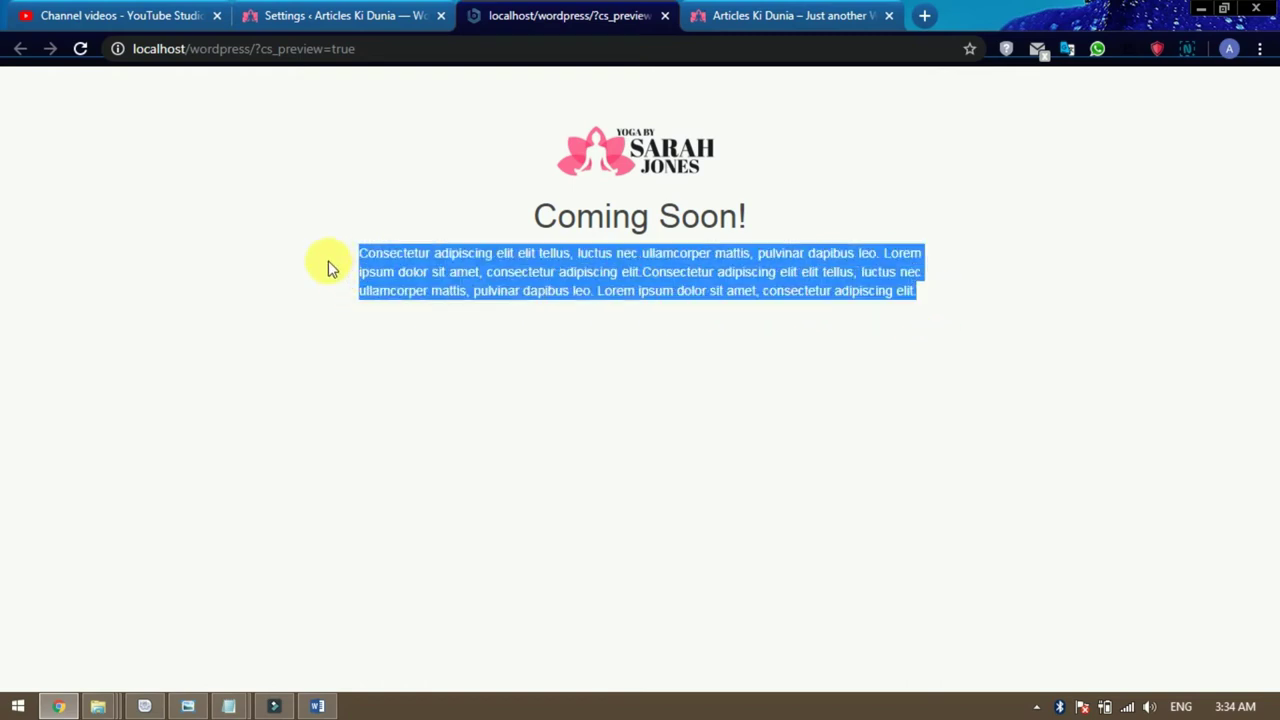
left_click(654, 354)
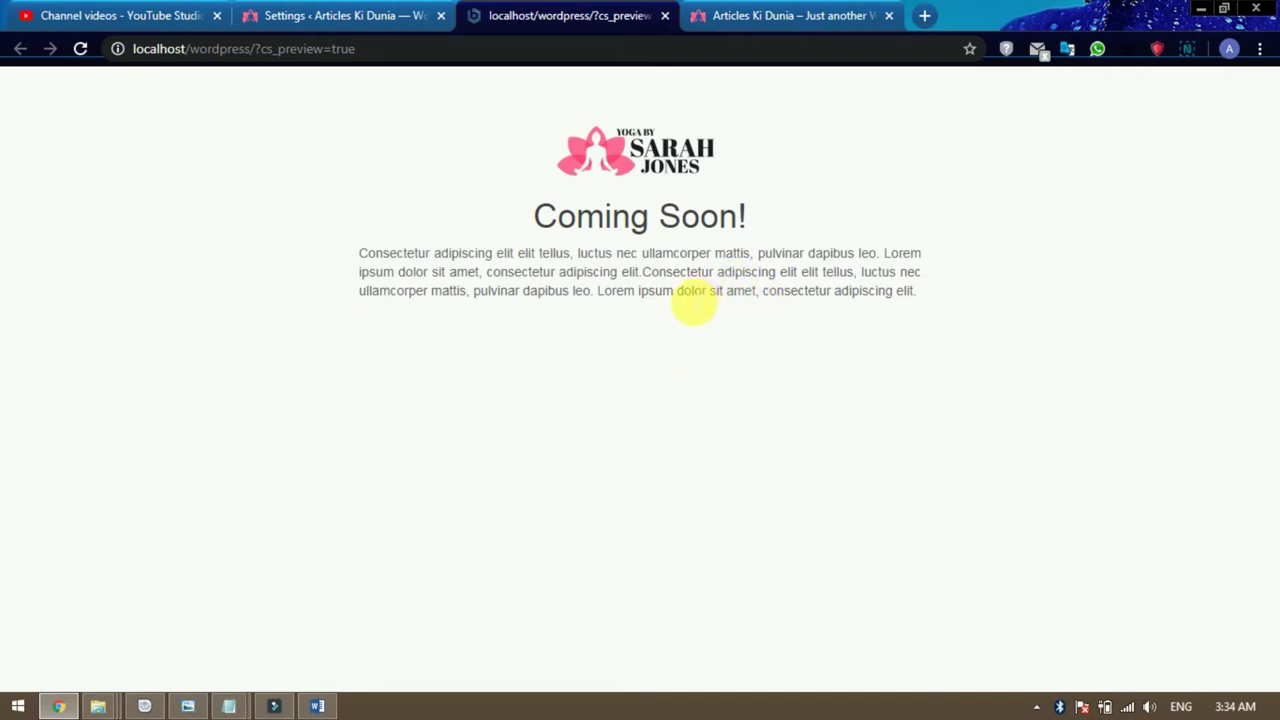
- Set the round portrait image from the media library as the favicon in the SeedProd header settings
left_click(336, 21)
scroll(565, 448, "down", 15)
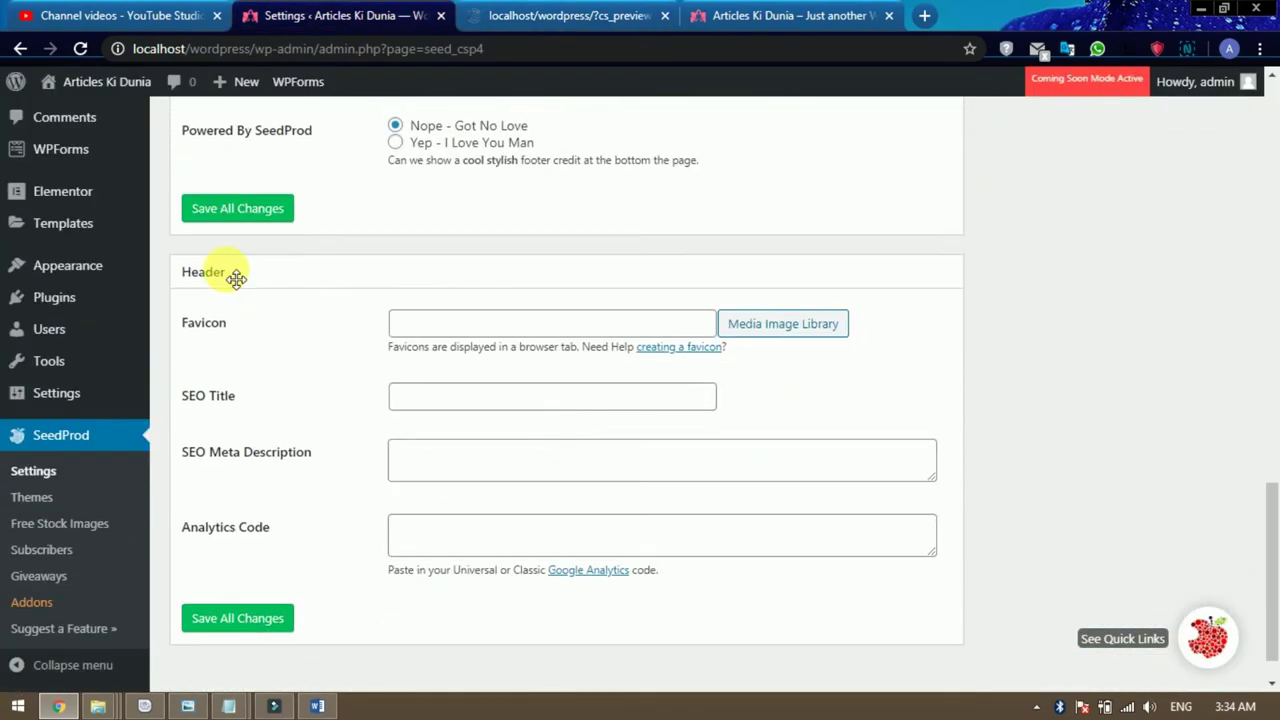
left_click(773, 328)
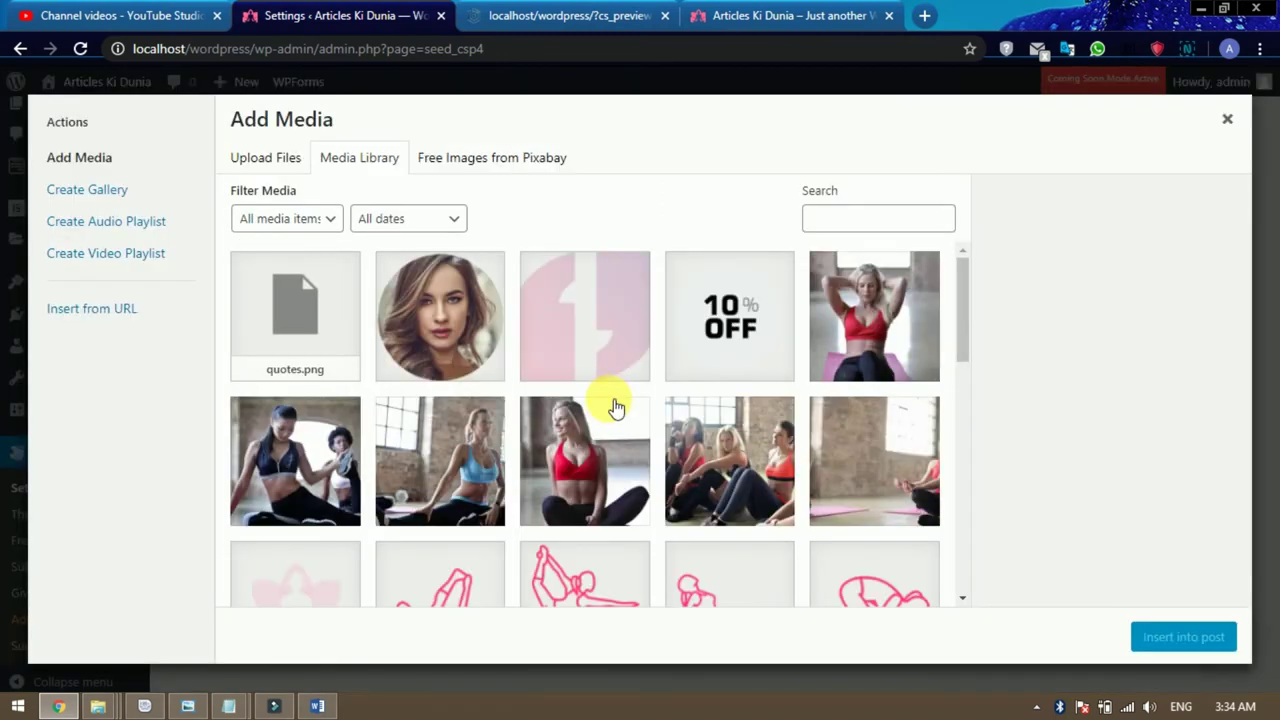
left_click(446, 318)
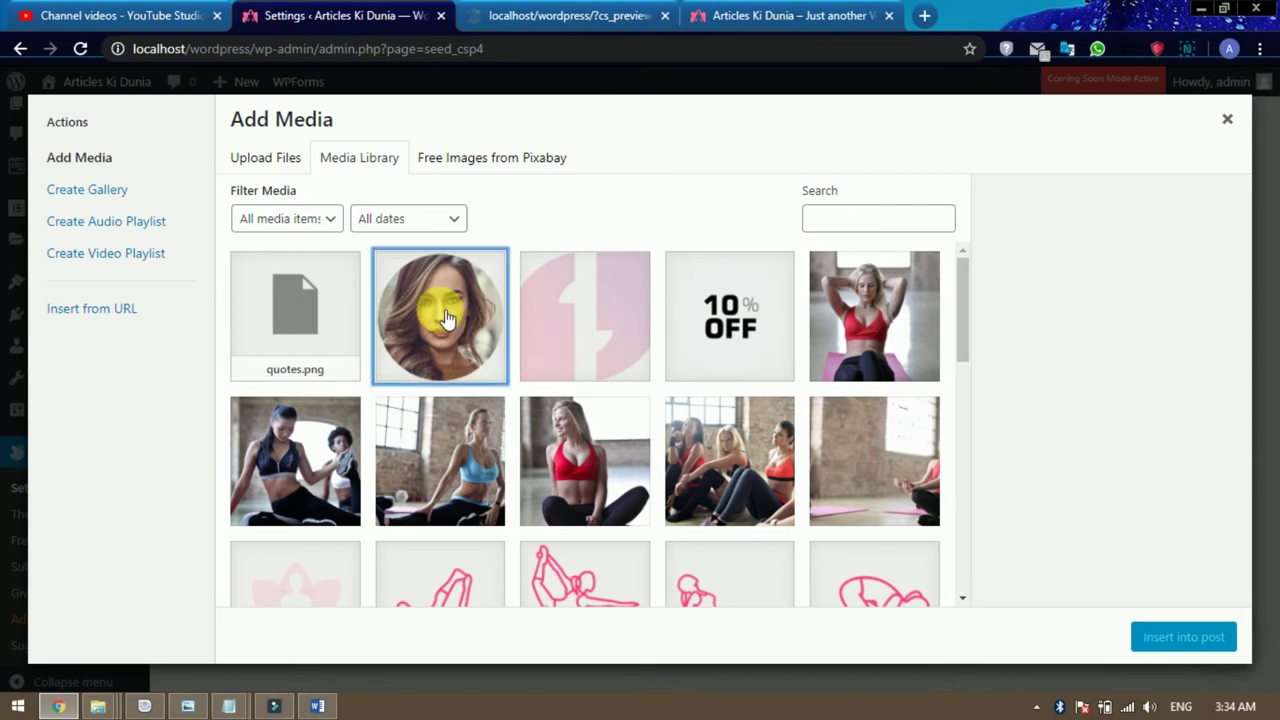
left_click(1183, 637)
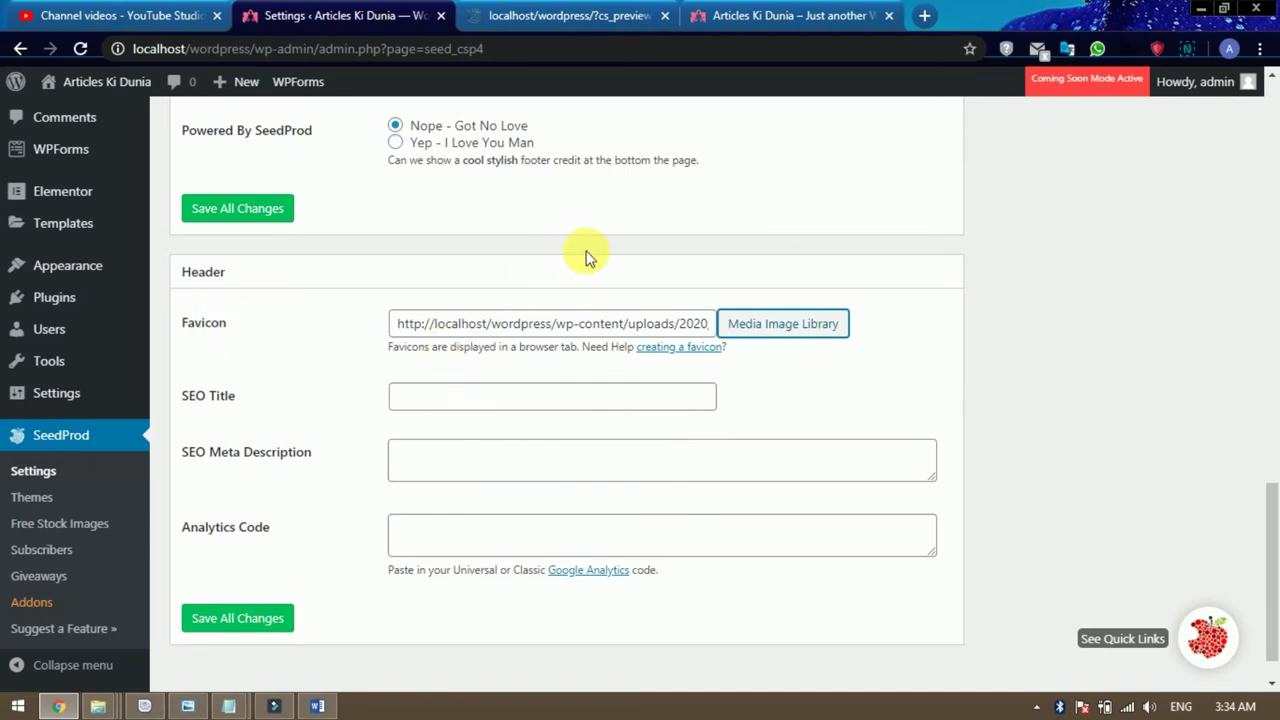
- Compare the browser tab icon and title of the coming soon preview with the site's home page, and return to the SeedProd settings
left_click(543, 12)
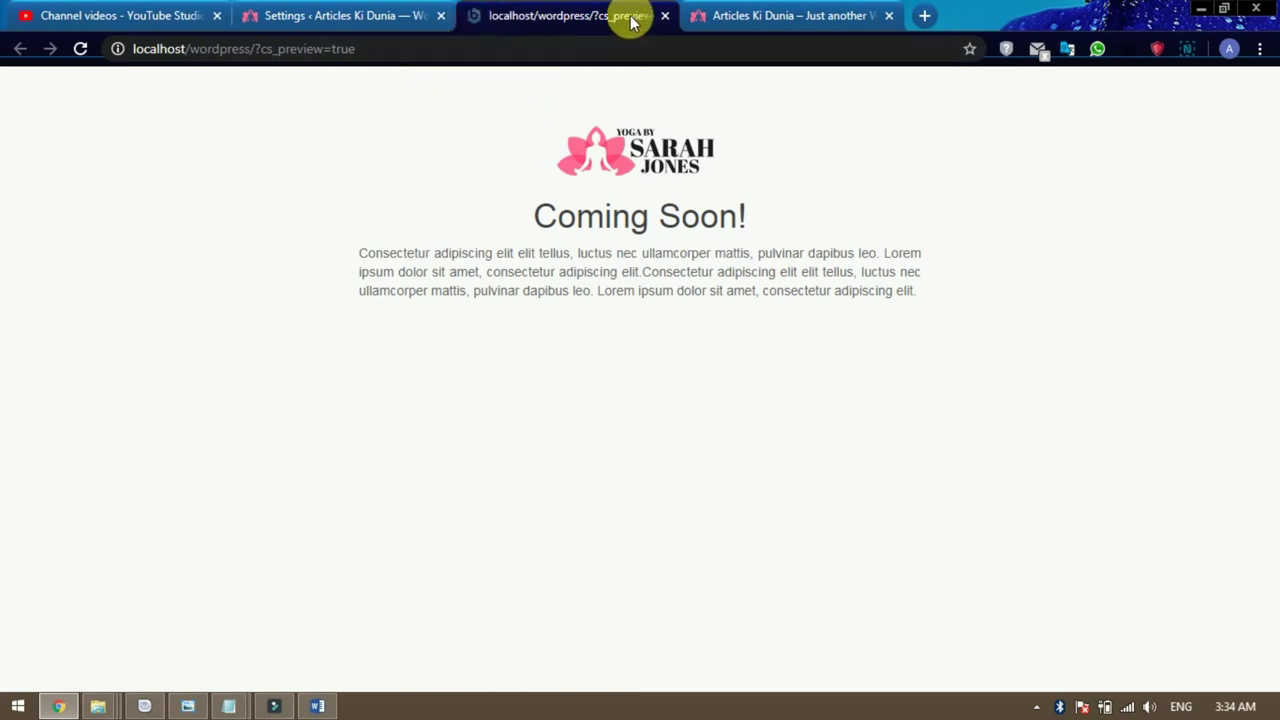
left_click(748, 16)
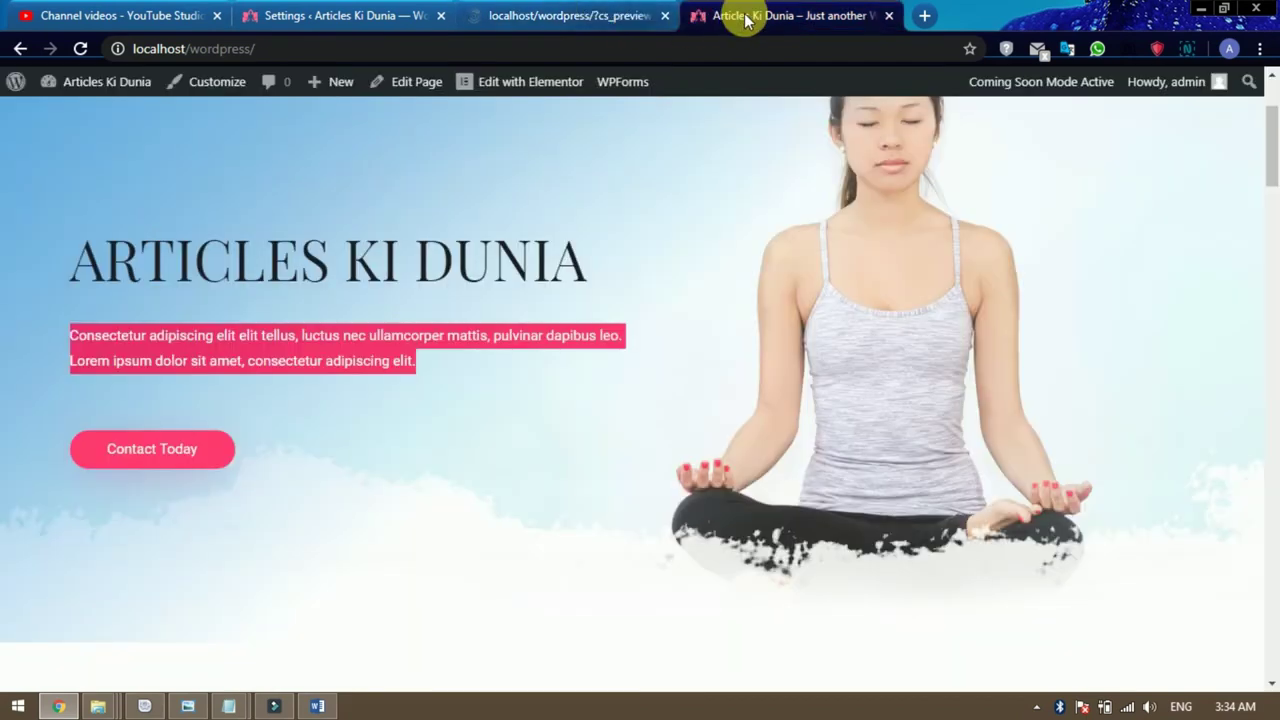
left_click(568, 15)
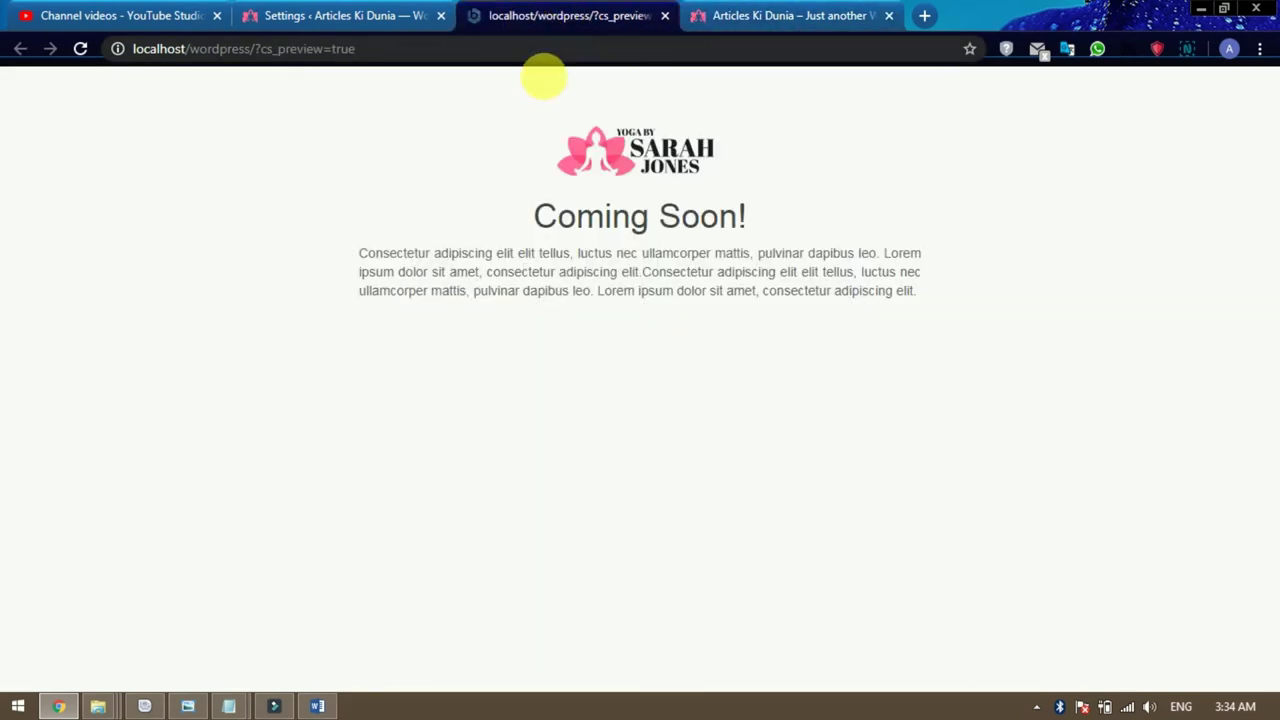
left_click_drag(750, 218, 486, 194)
left_click(486, 194)
left_click(350, 17)
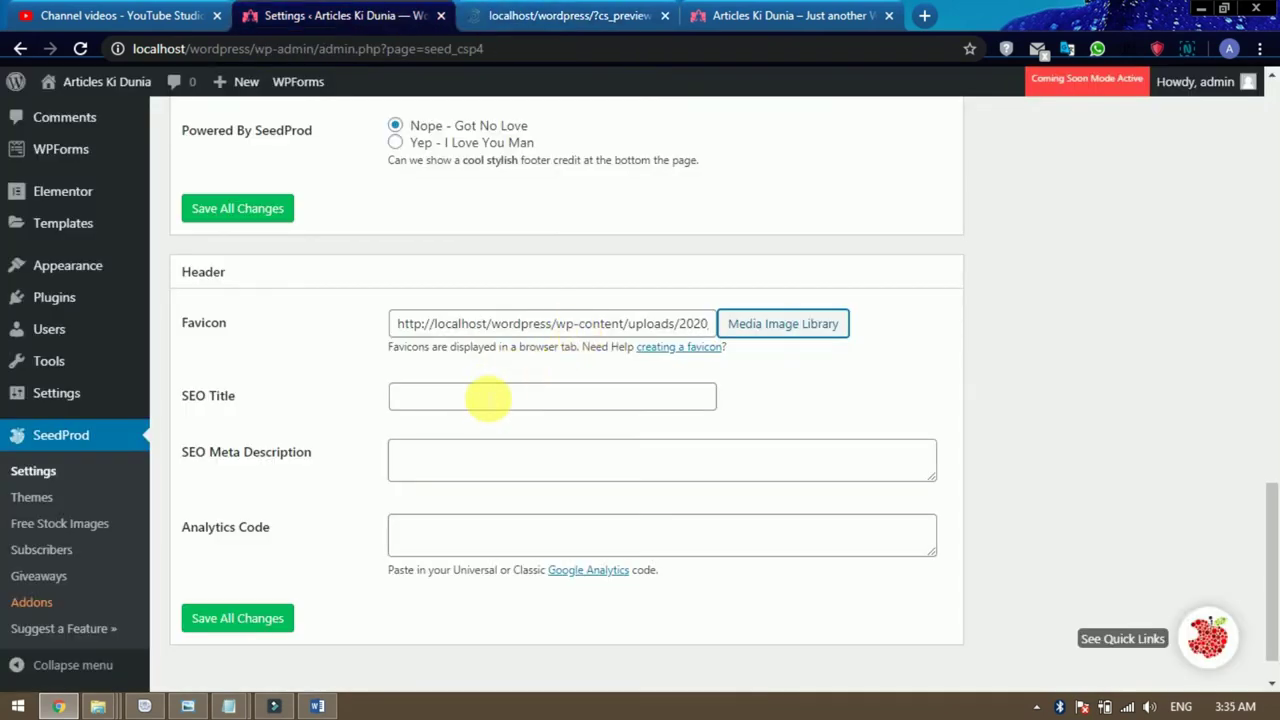
left_click(568, 14)
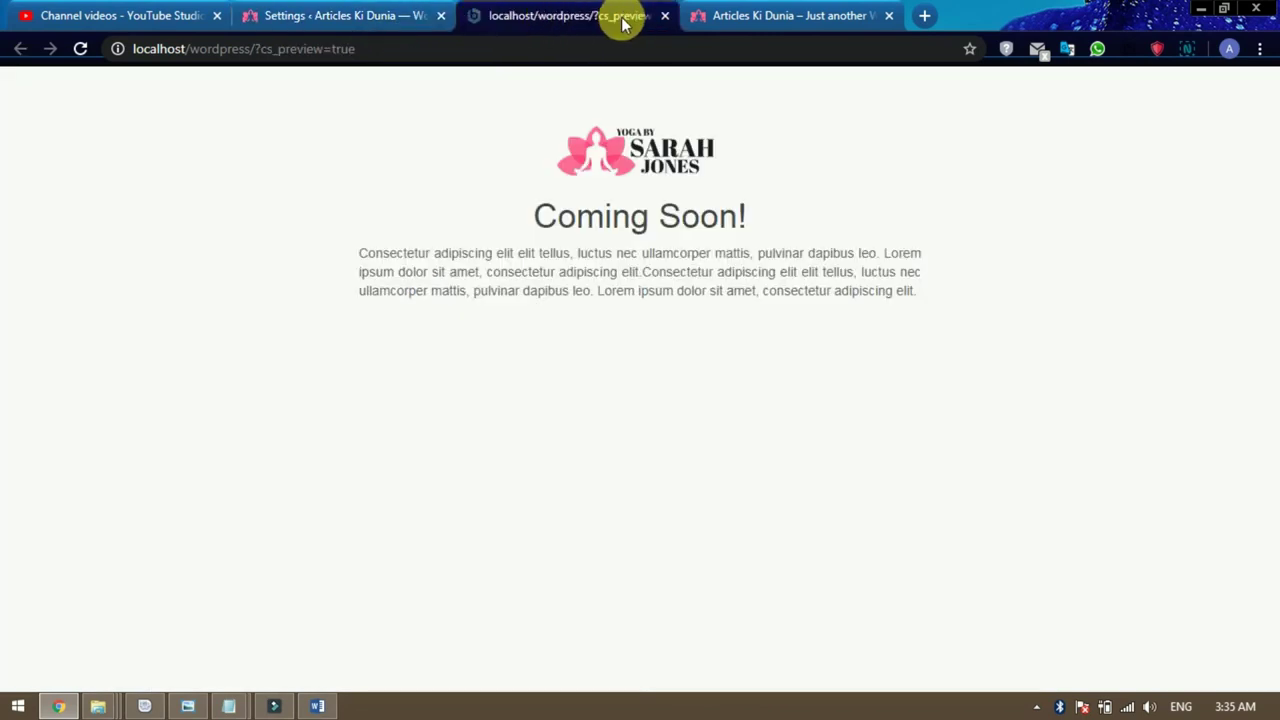
left_click(360, 16)
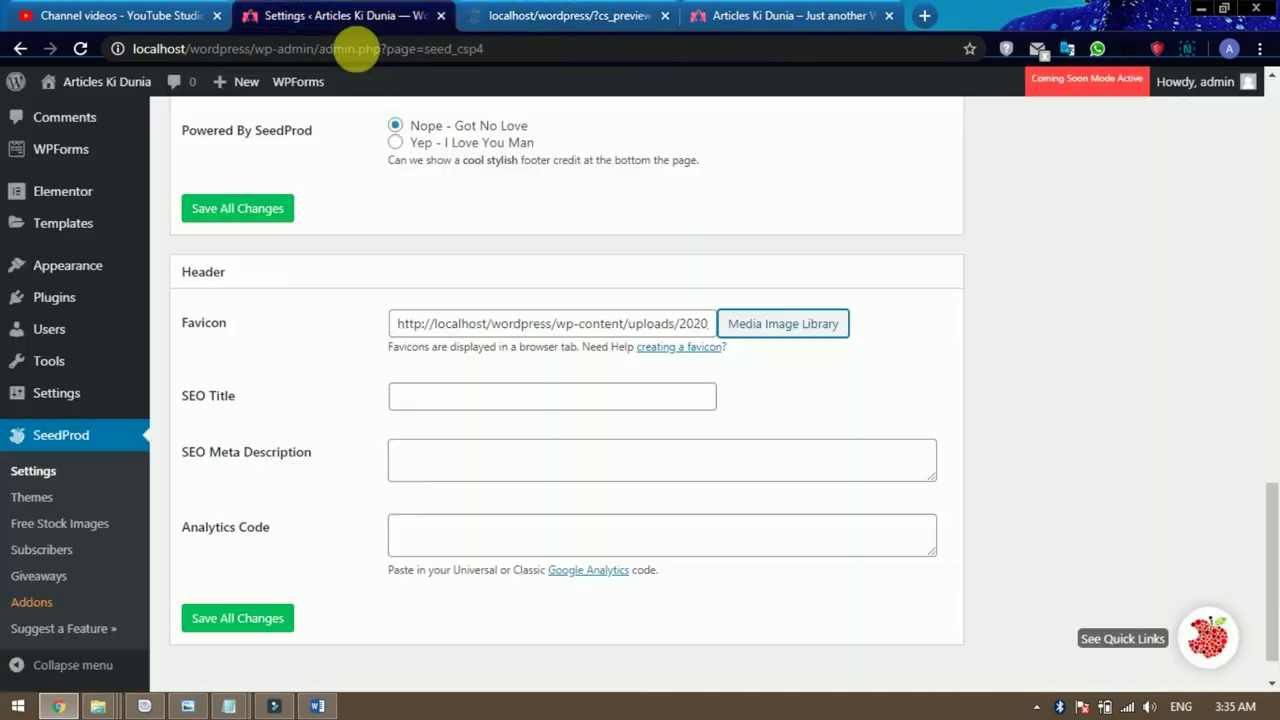
- Save "Articles Ki Dunia" as the SEO title in the header settings and check the tab title in the reloaded coming soon preview
left_click(473, 406)
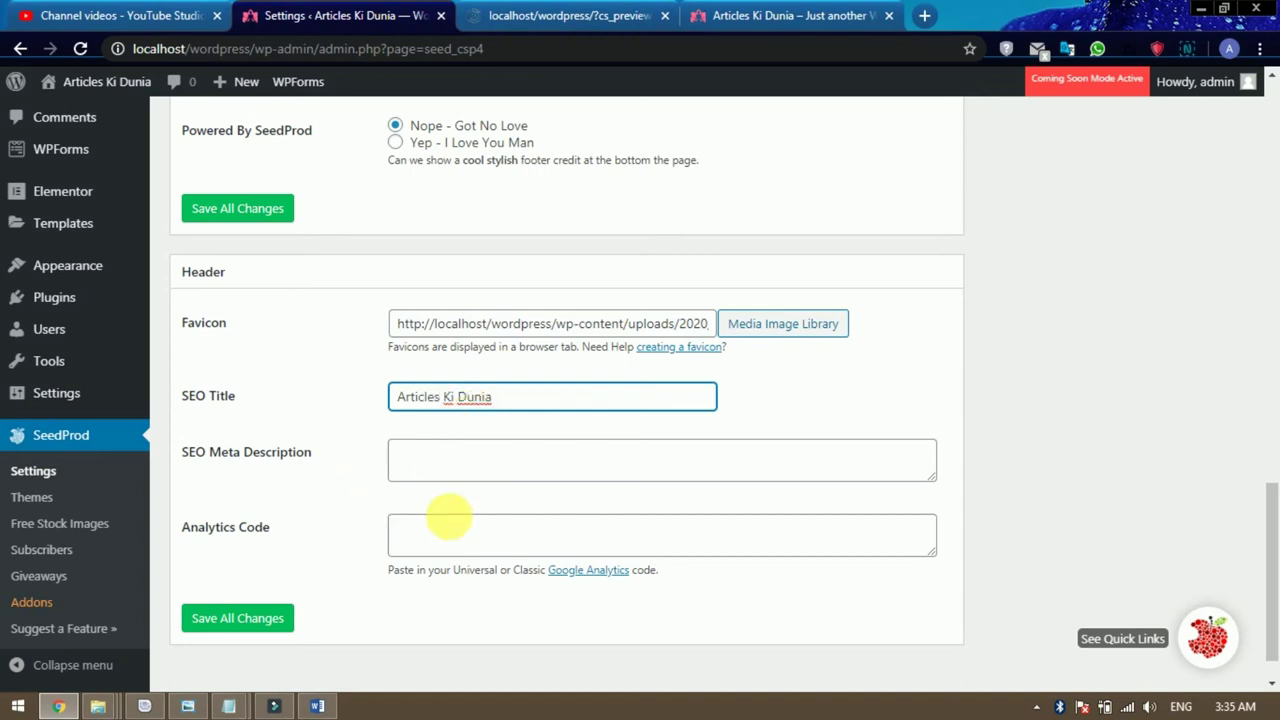
left_click(256, 625)
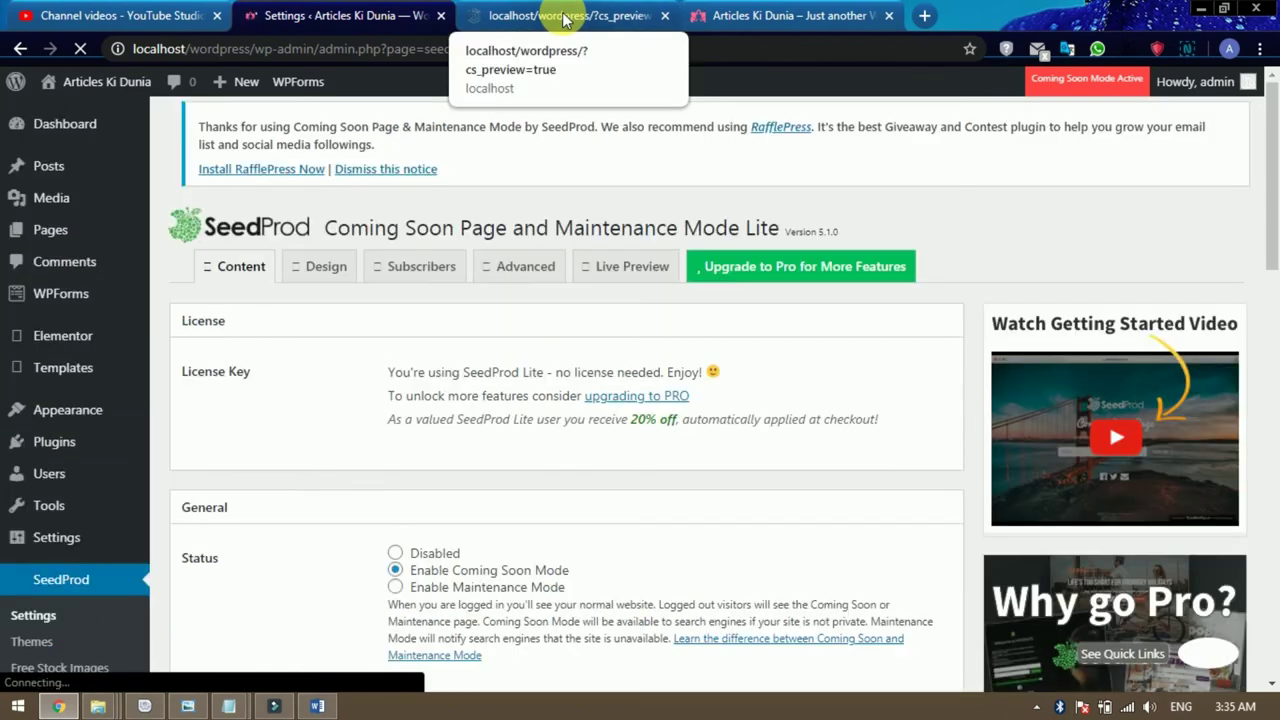
left_click(564, 17)
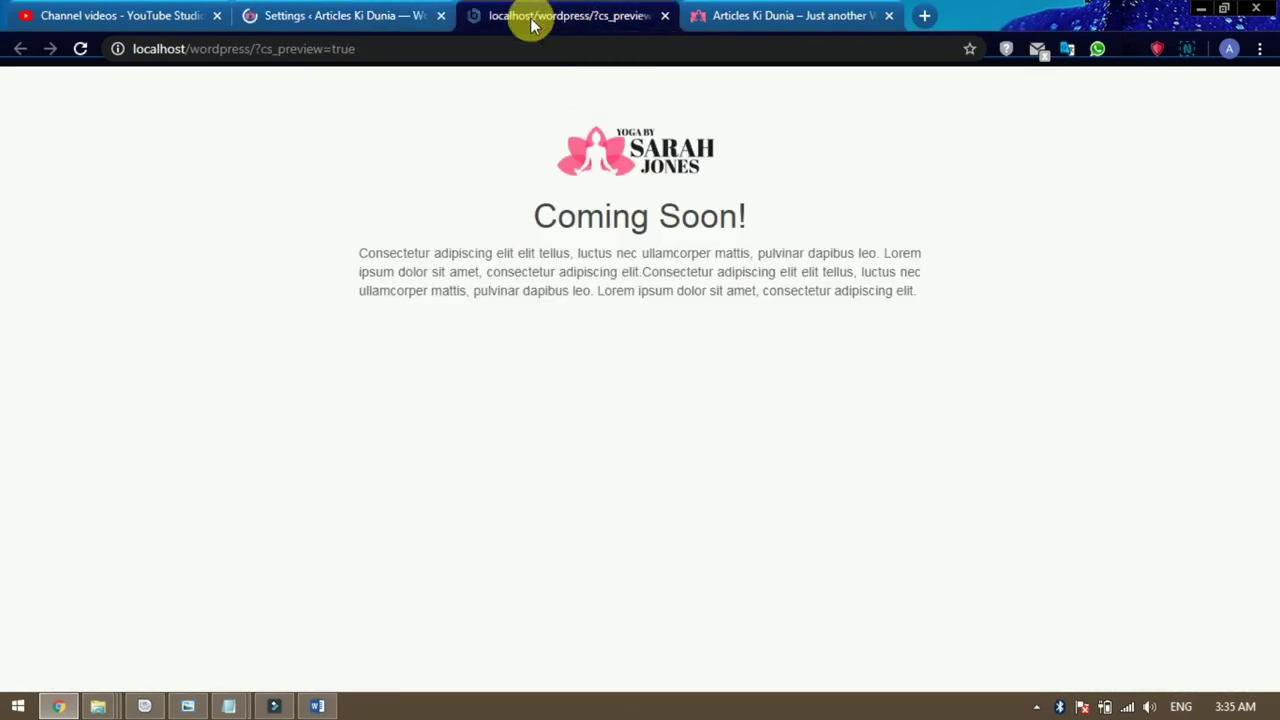
left_click(81, 50)
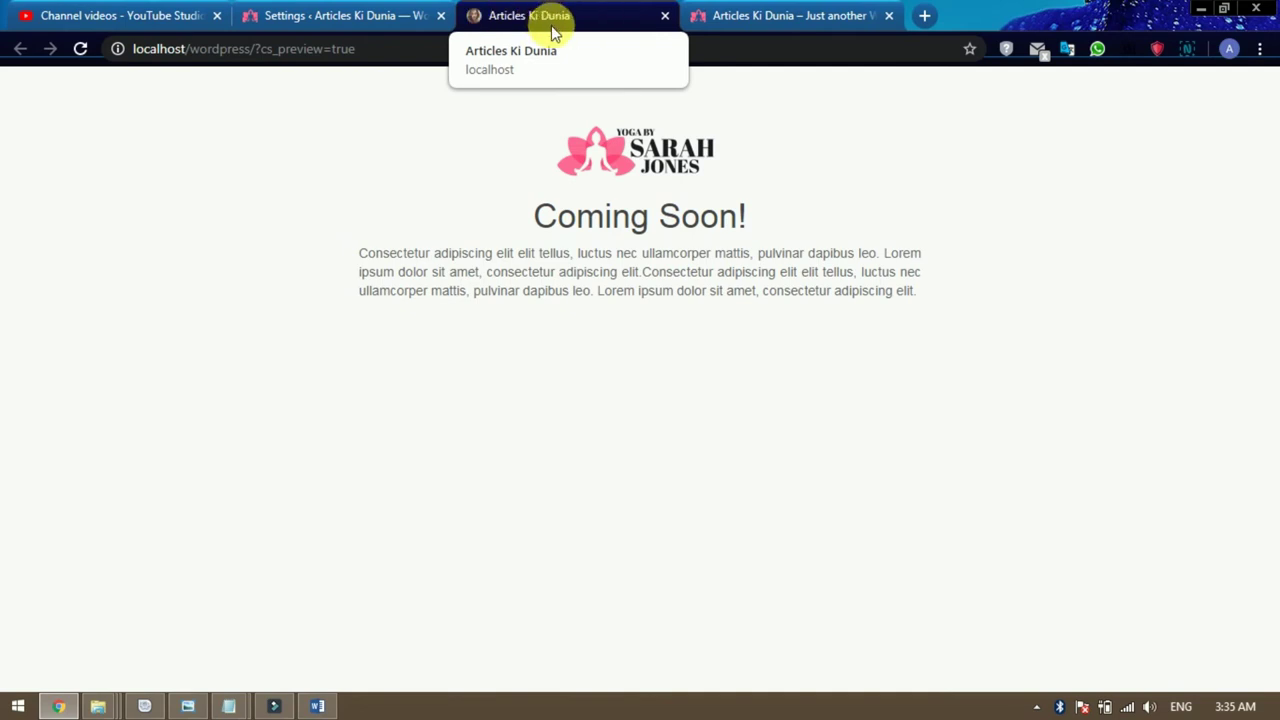
- Return to the SeedProd settings, open the Design settings, and review the Pro themes and background options
left_click(329, 18)
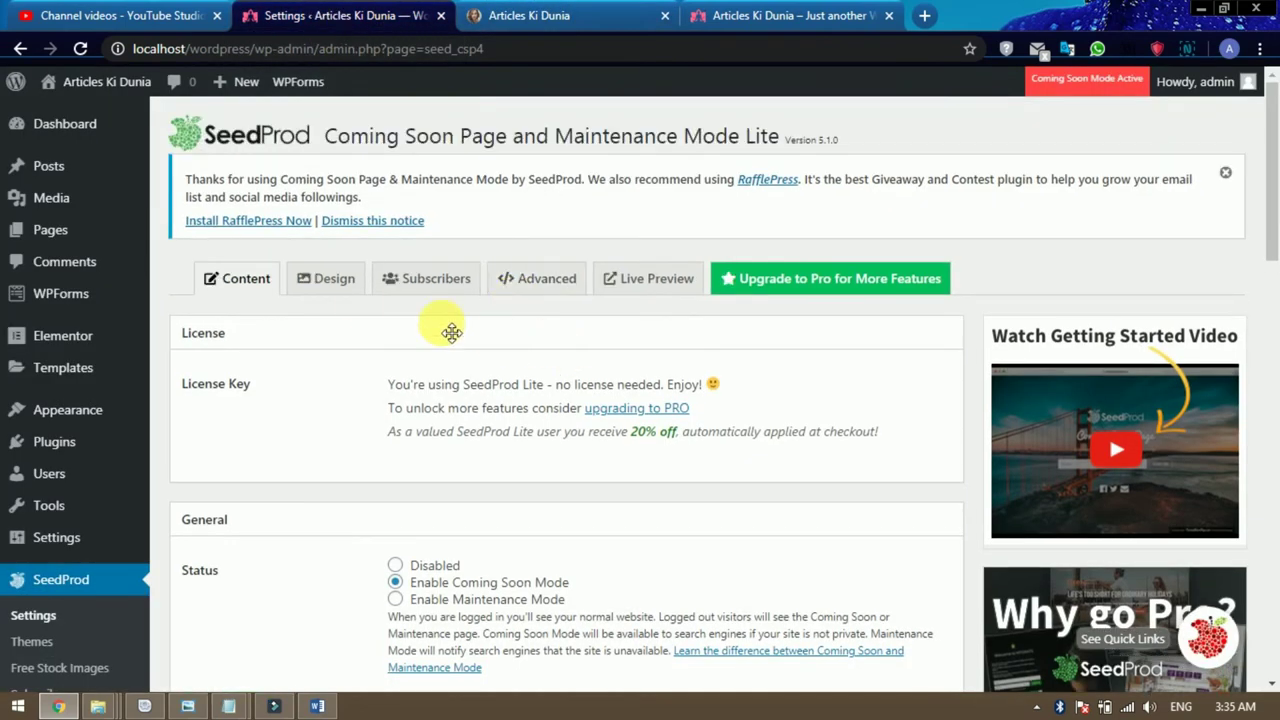
left_click(341, 288)
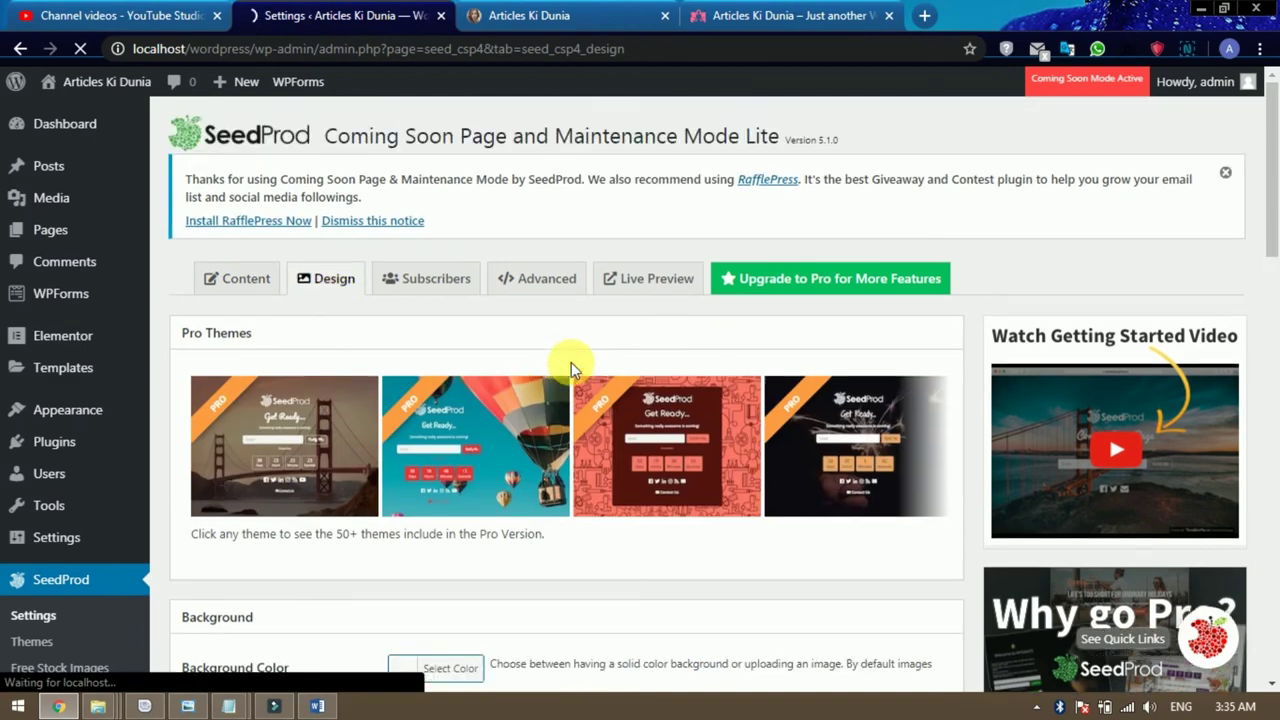
scroll(571, 362, "down", 1)
scroll(571, 362, "down", 1)
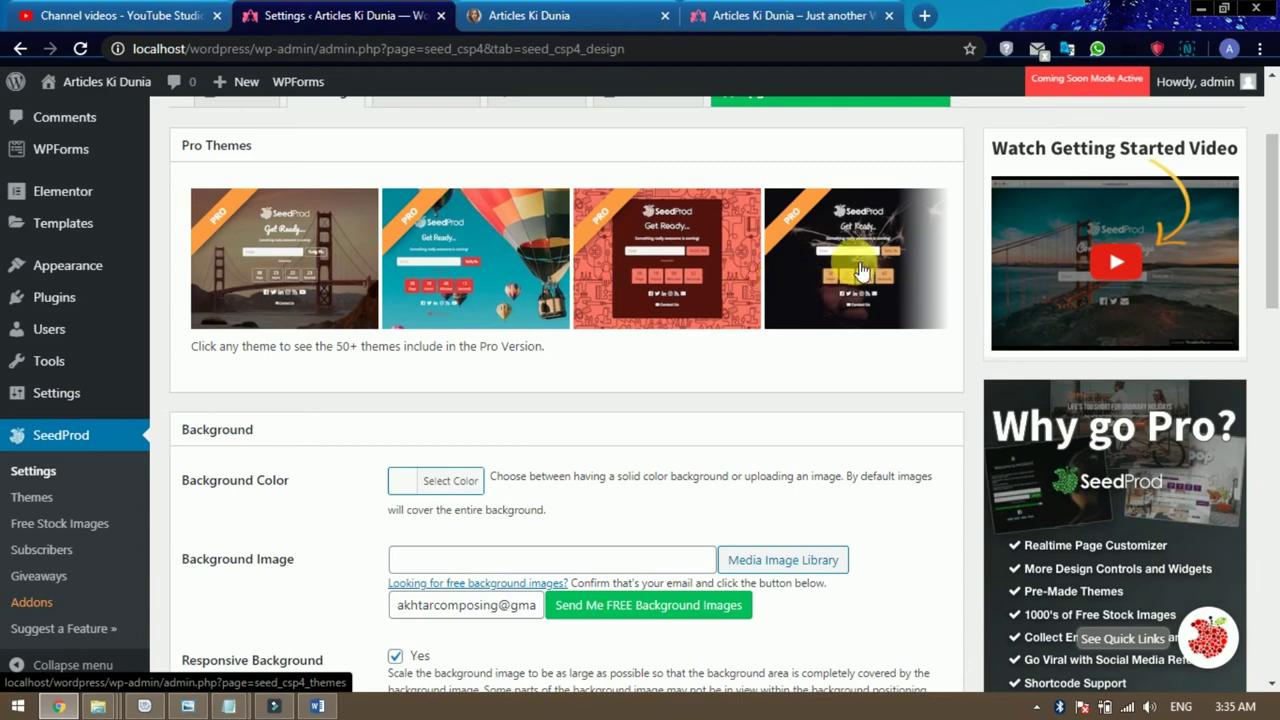
scroll(545, 303, "down", 1)
scroll(545, 303, "down", 2)
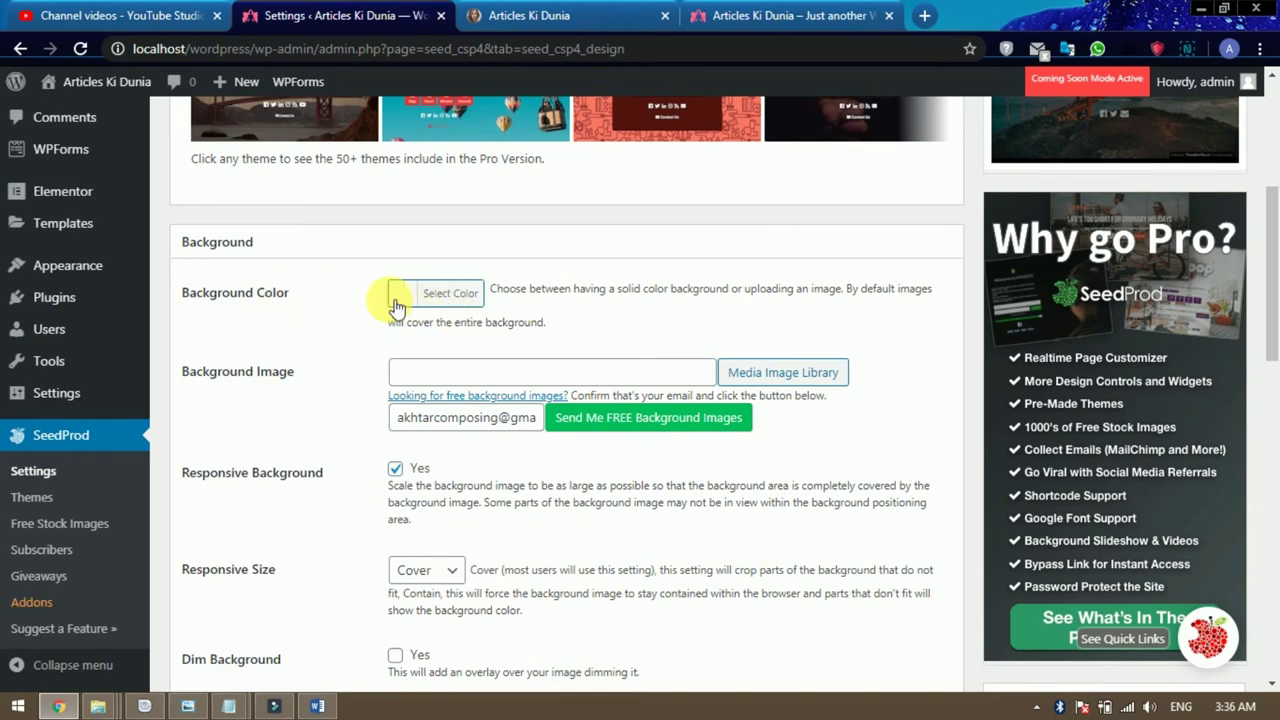
left_click_drag(294, 371, 183, 372)
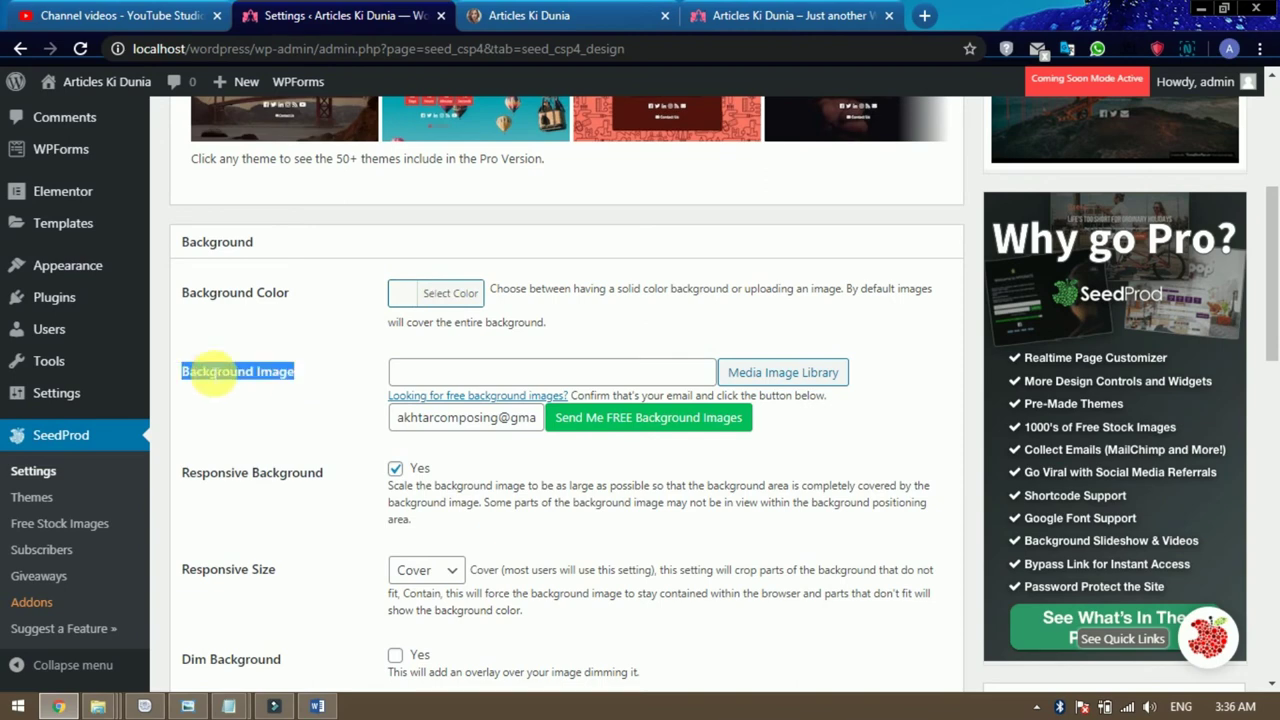
left_click(317, 349)
- Set gymnastics-free-img.jpg from the media library as the coming soon page's background image and save all changes
left_click(797, 380)
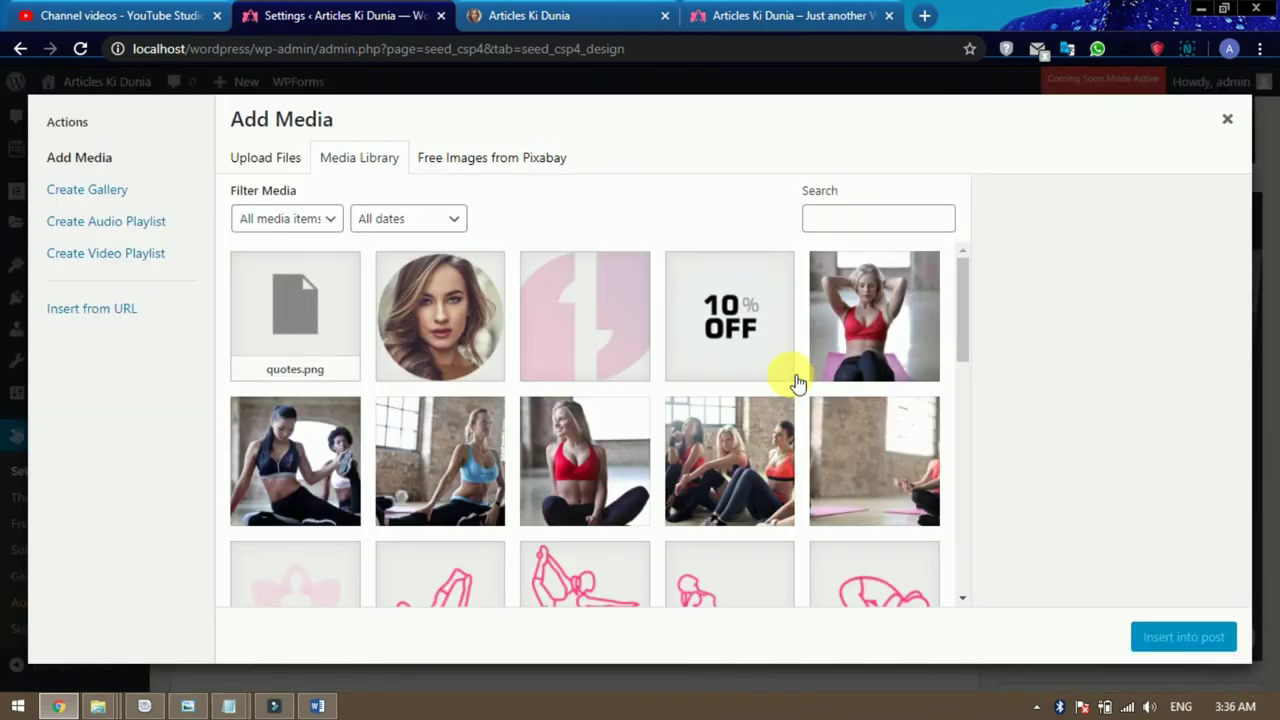
scroll(881, 456, "down", 5)
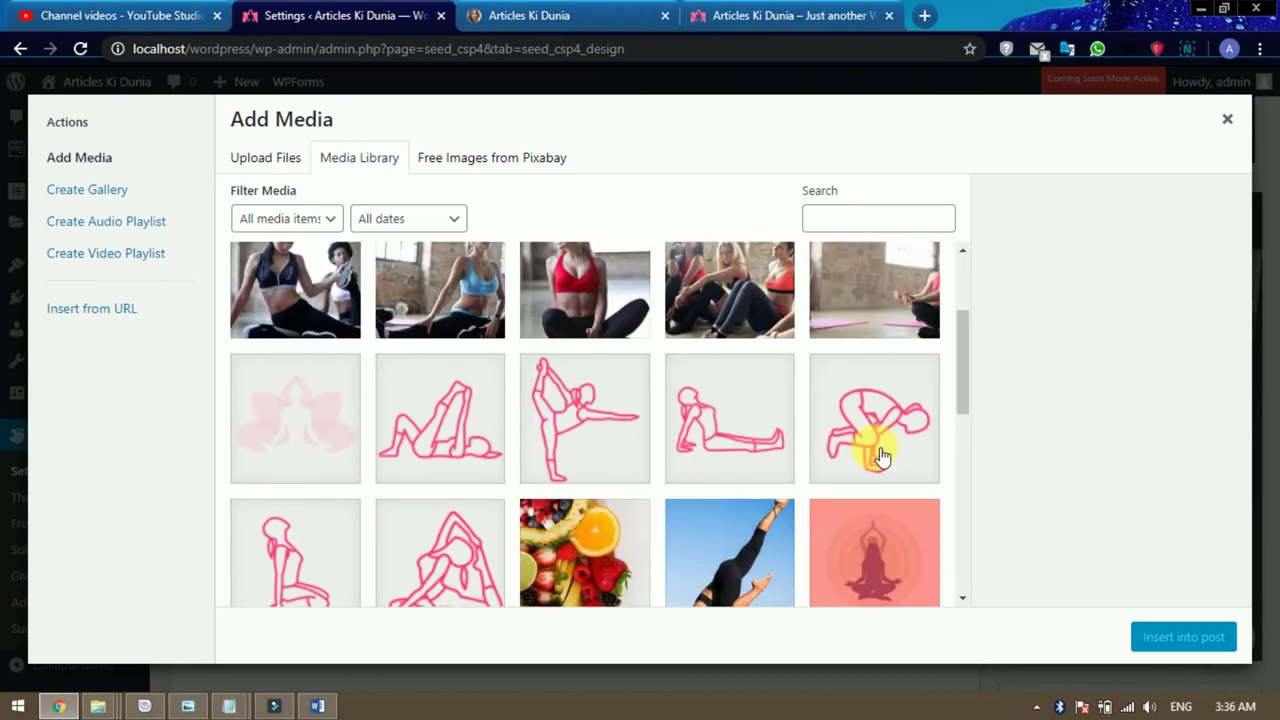
scroll(881, 456, "down", 6)
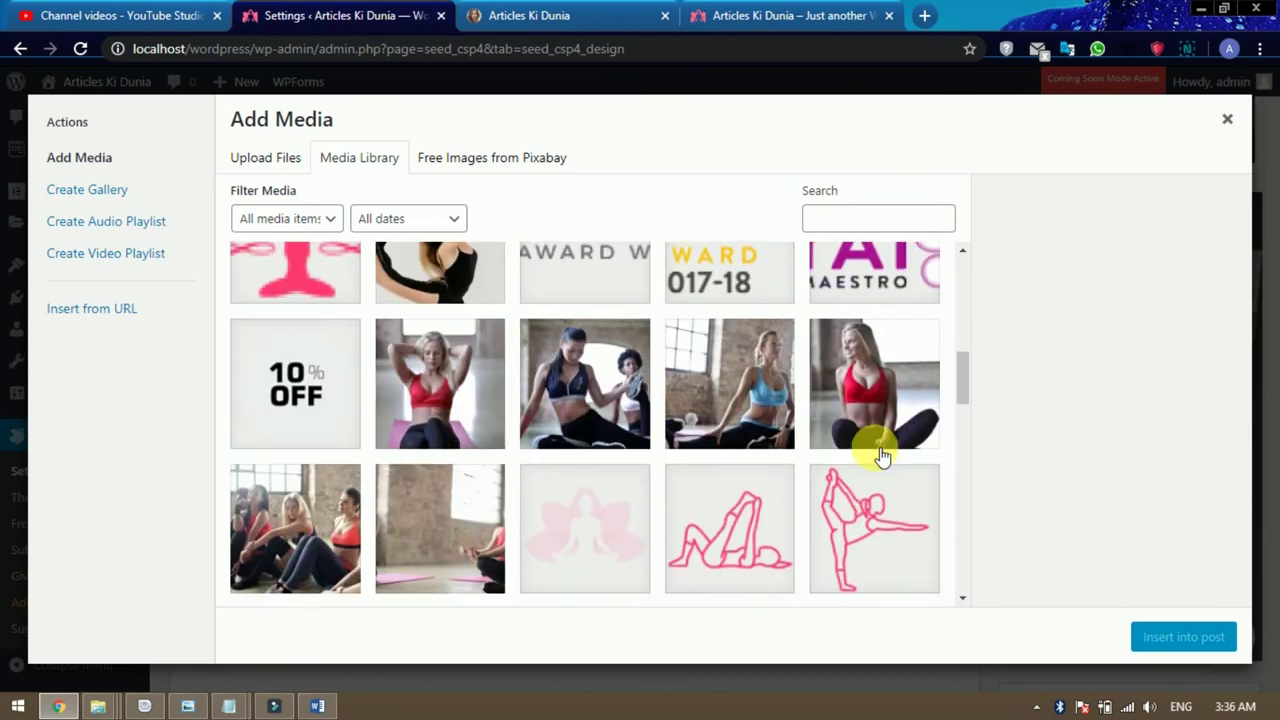
scroll(881, 456, "down", 3)
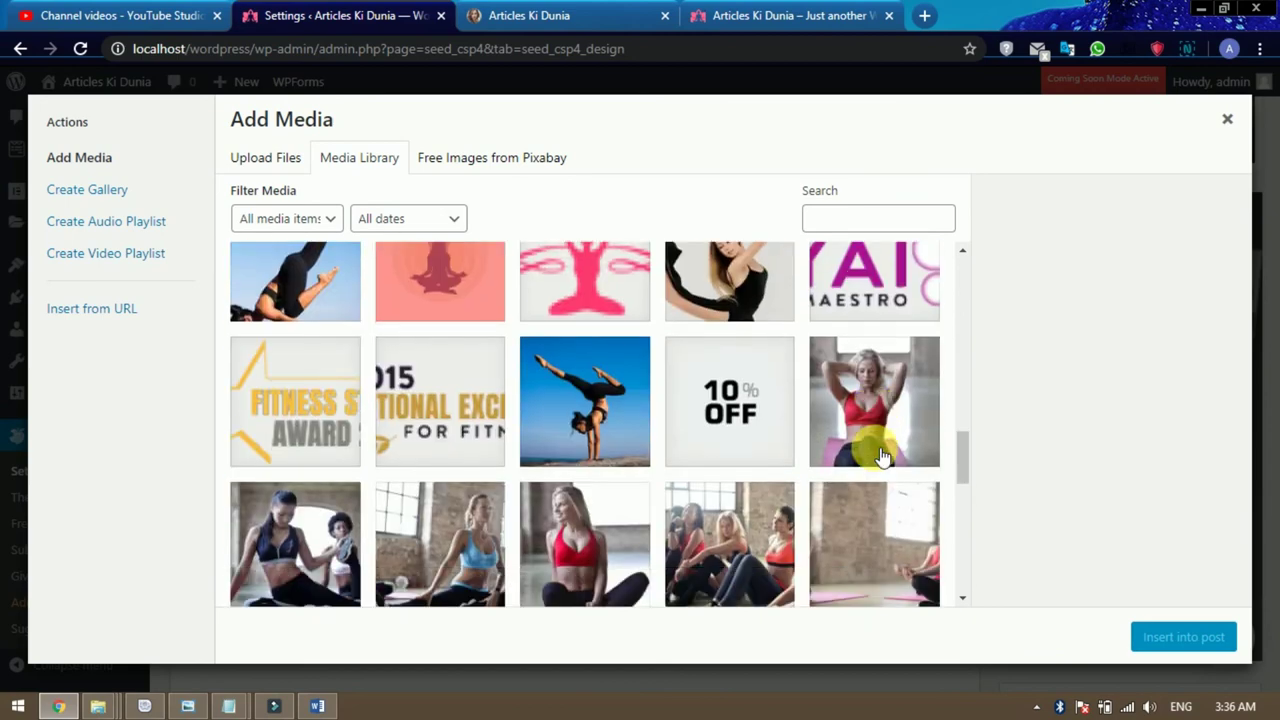
scroll(881, 456, "down", 4)
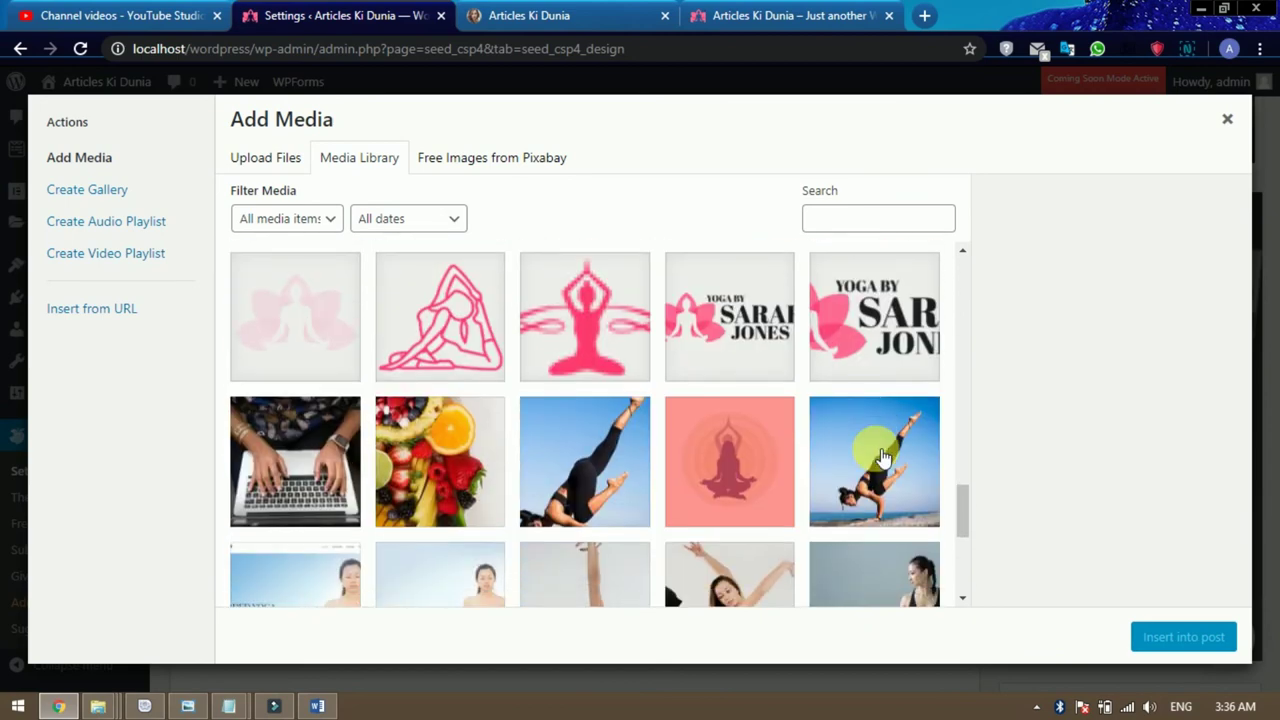
scroll(881, 456, "down", 1)
scroll(881, 456, "down", 2)
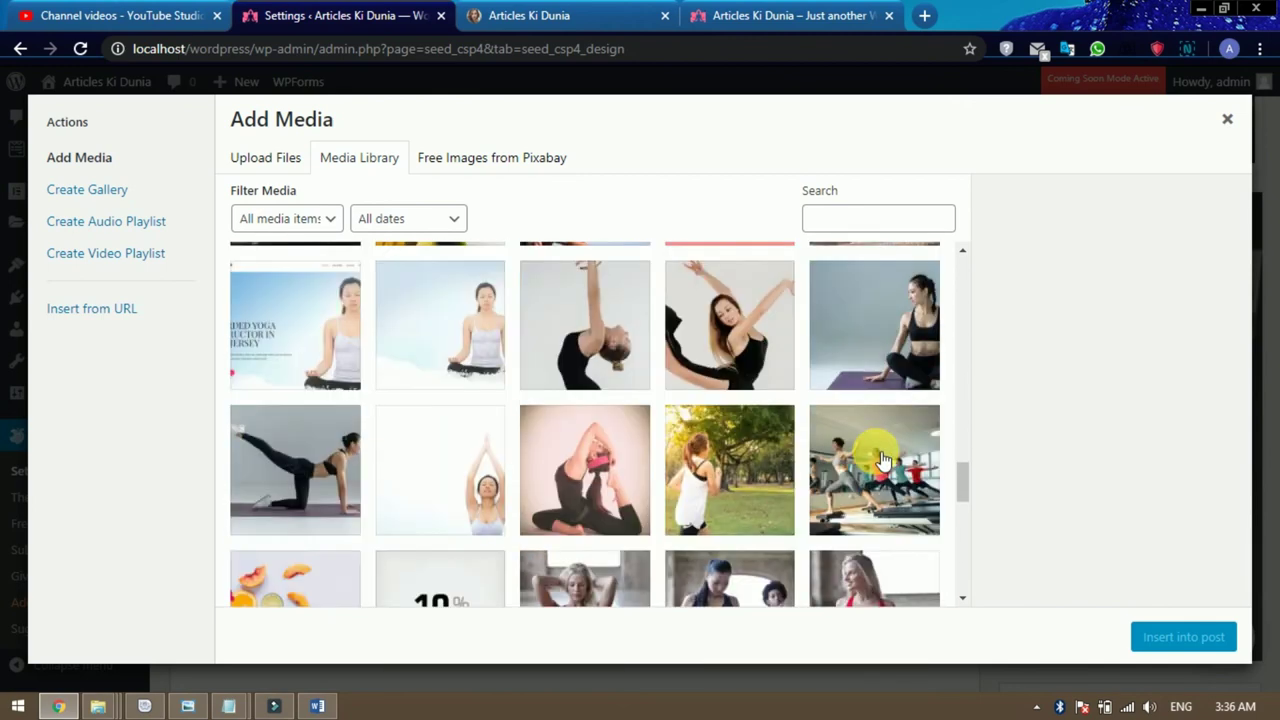
scroll(883, 460, "down", 1)
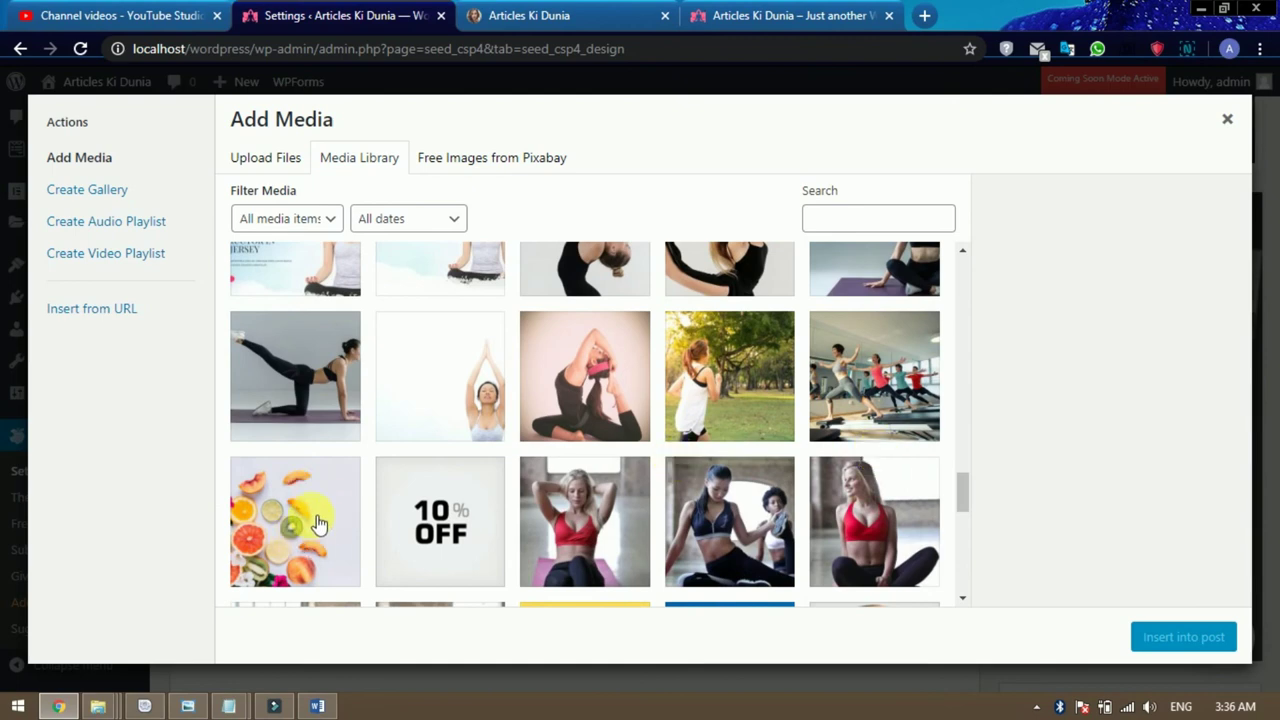
left_click(600, 358)
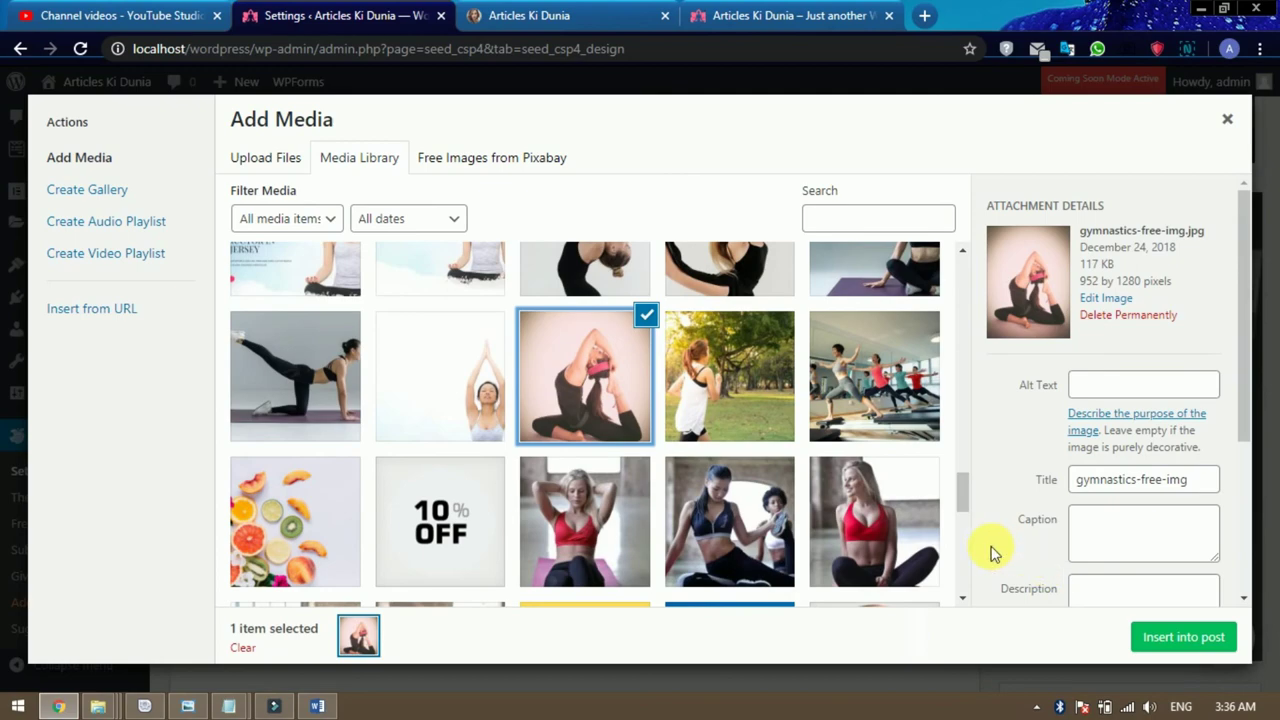
left_click(1186, 642)
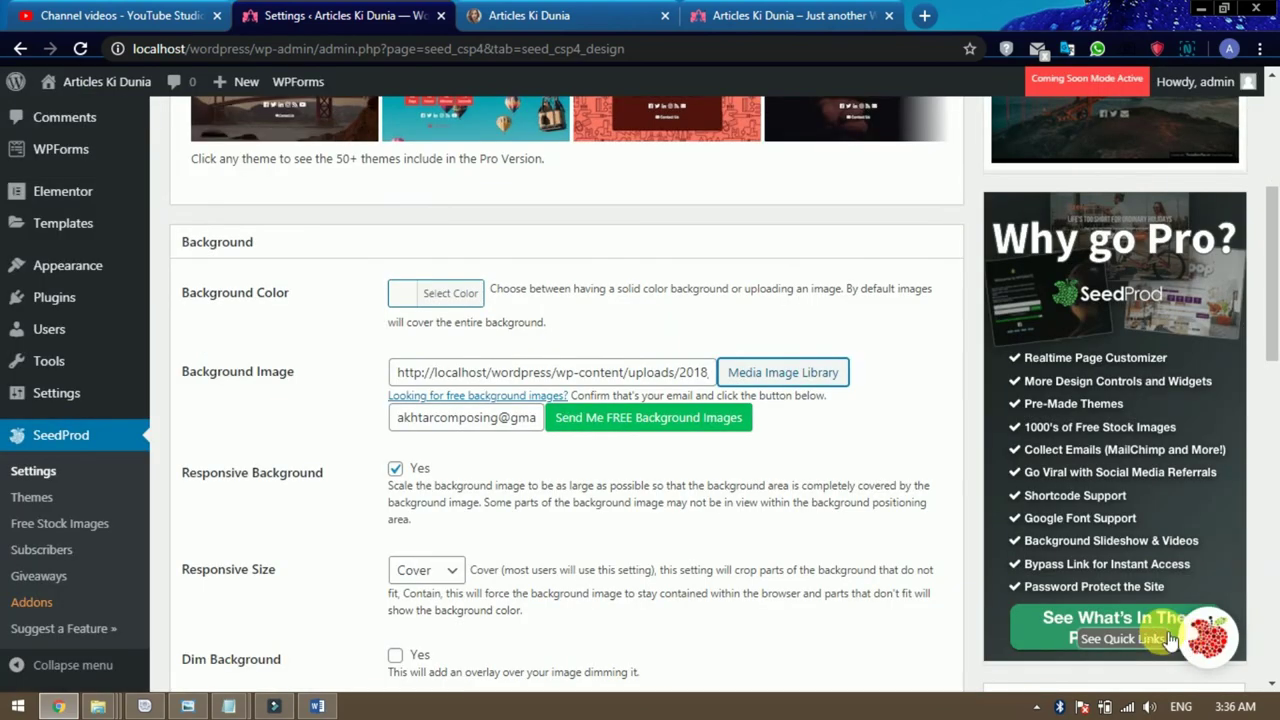
scroll(706, 362, "down", 6)
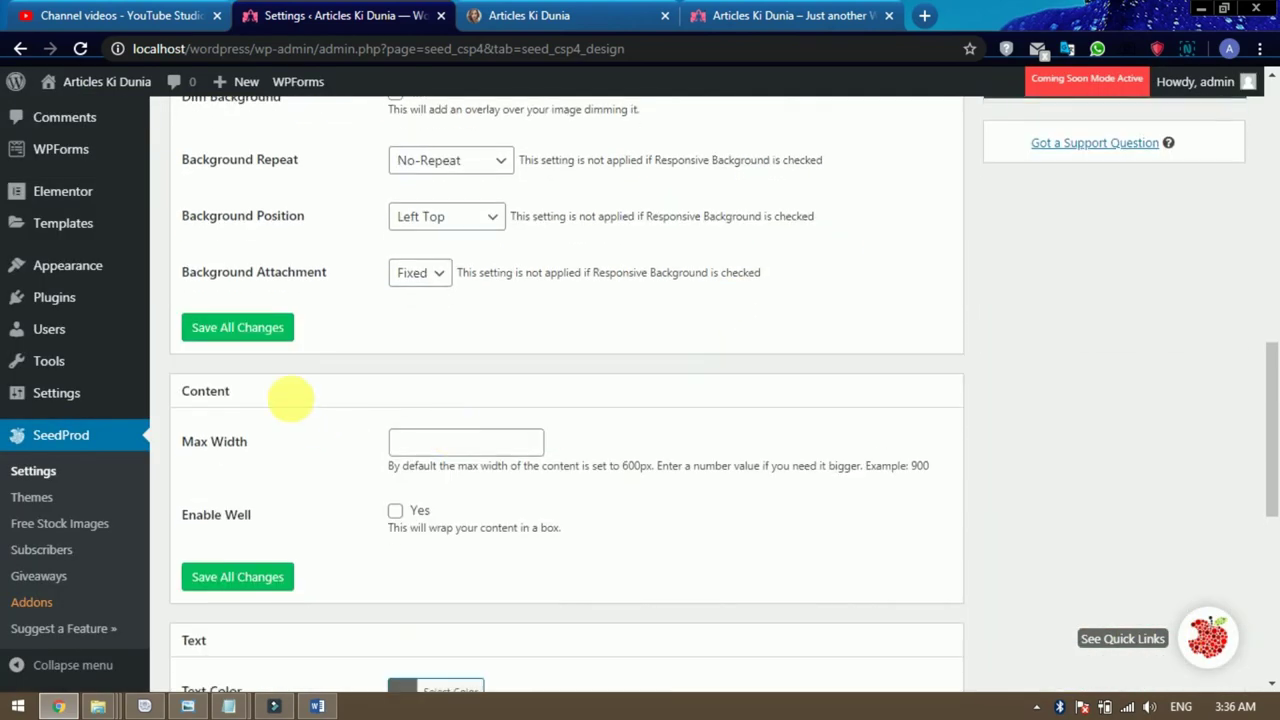
left_click(274, 333)
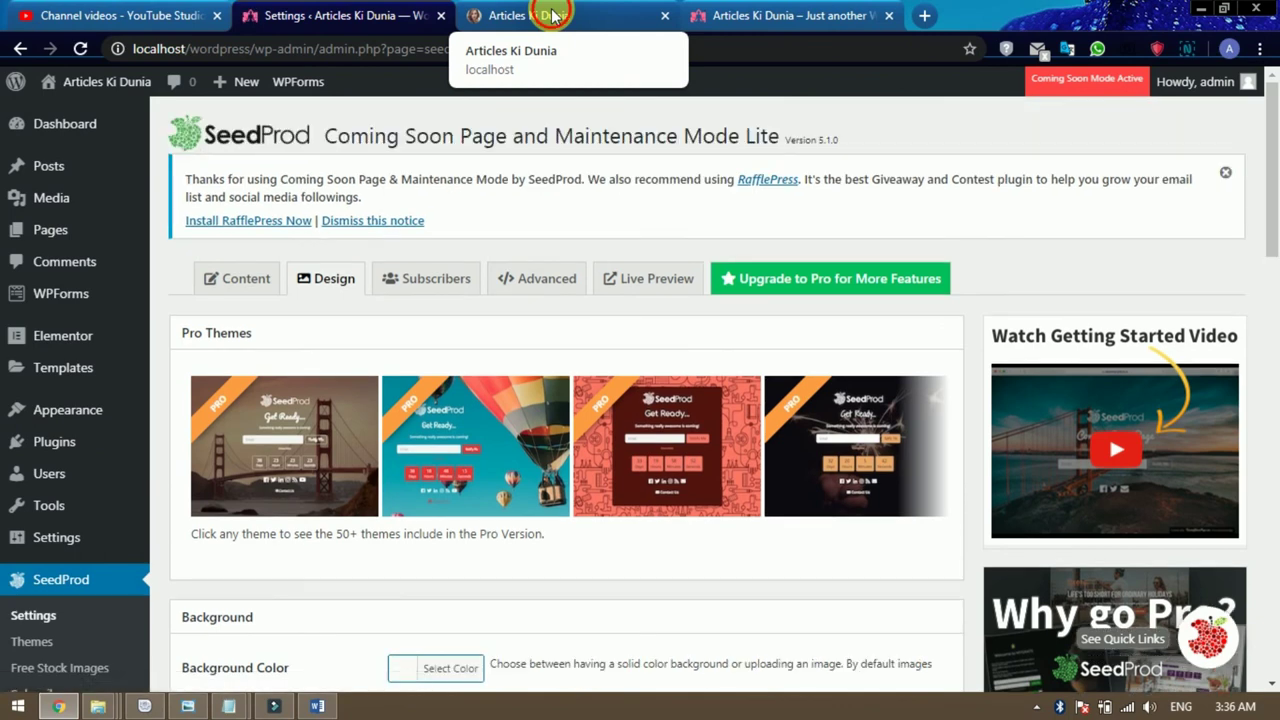
- Reload the coming soon preview and the site's home page, and compare the two, examining the preview's background, logo and text
left_click(553, 17)
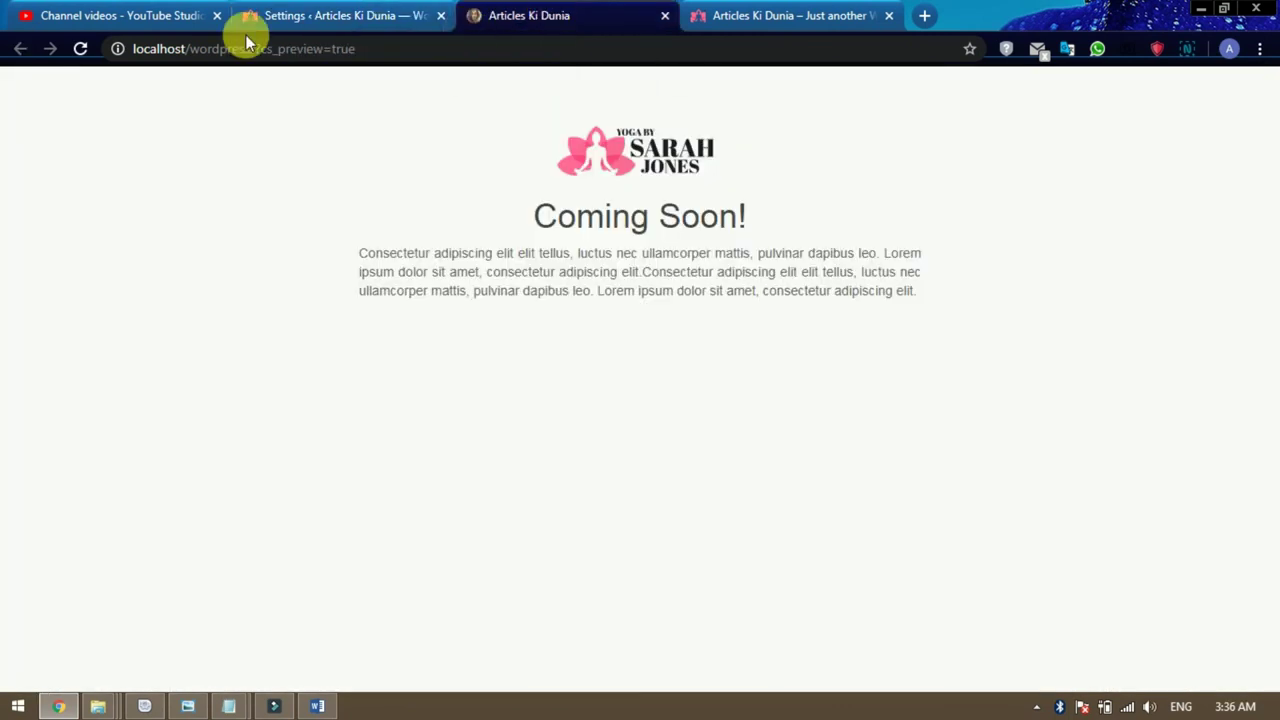
left_click(82, 50)
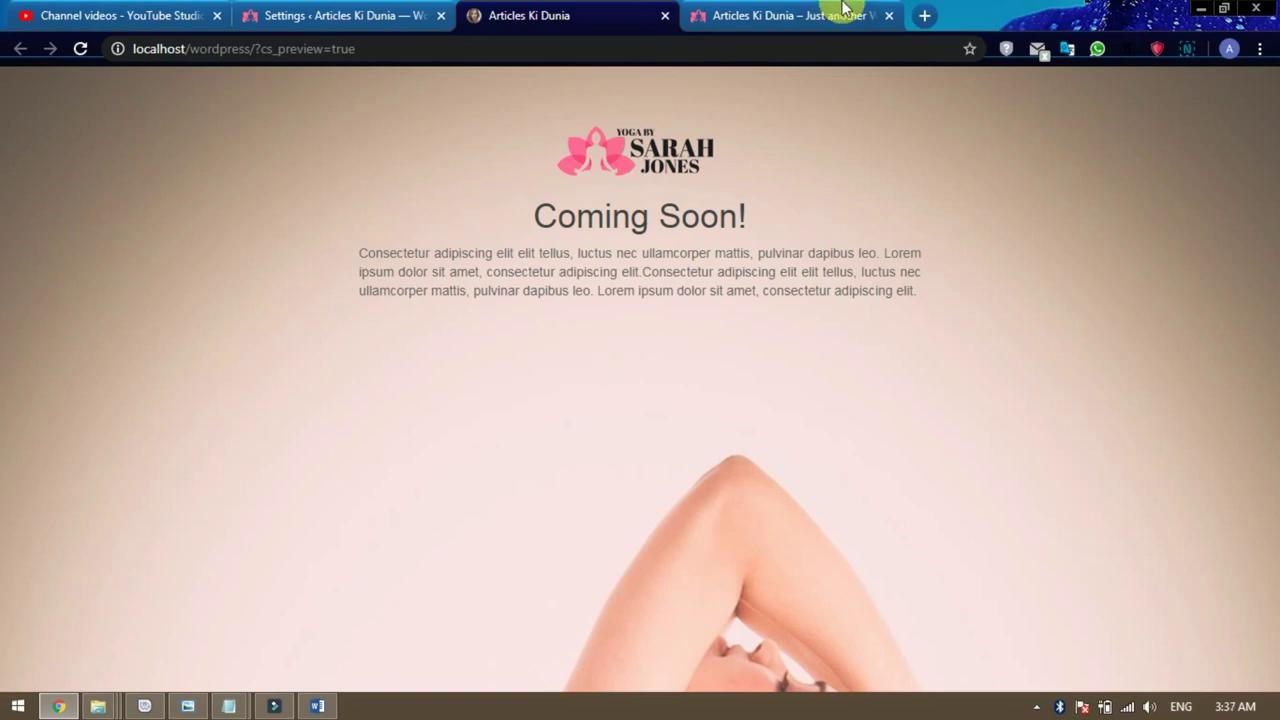
left_click(800, 17)
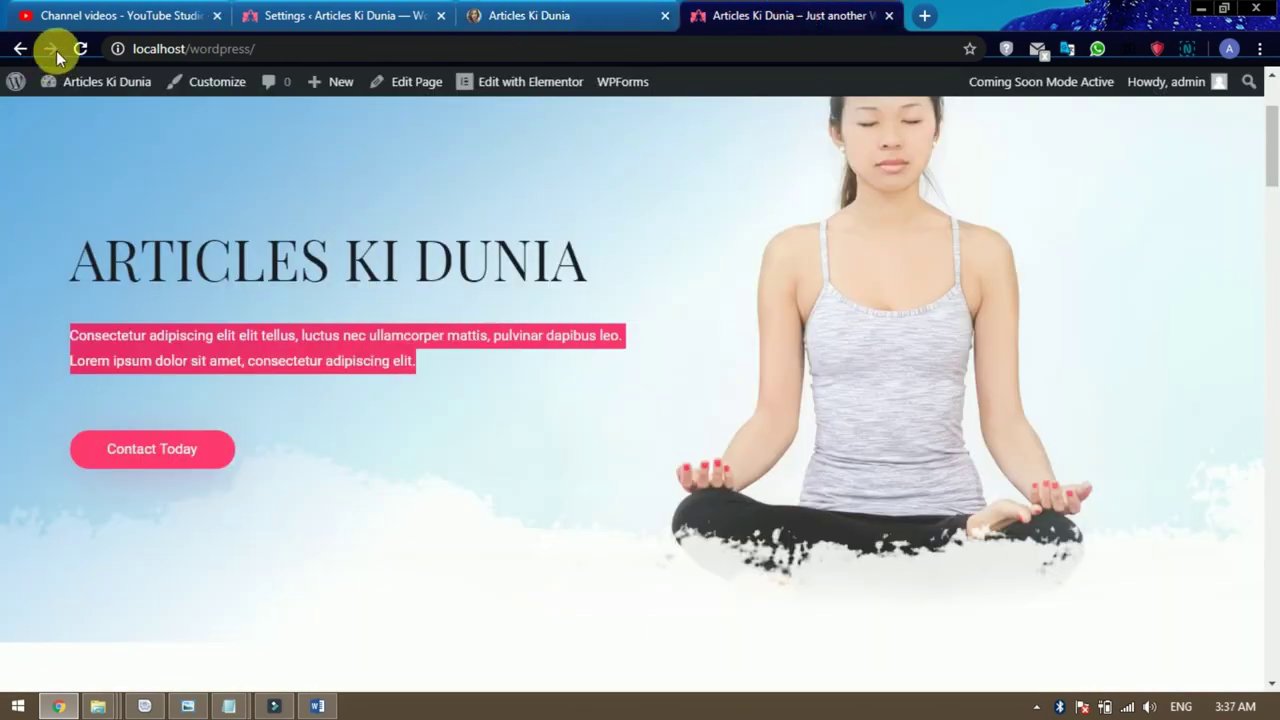
left_click(82, 47)
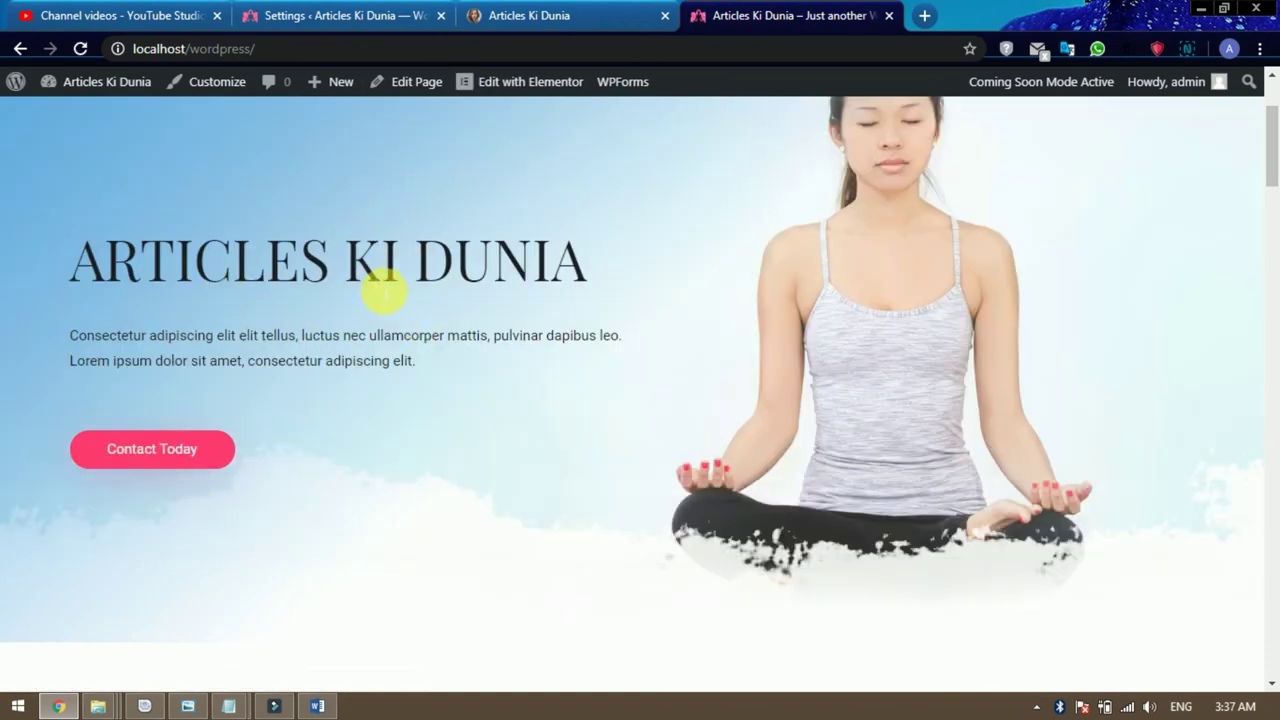
left_click(551, 20)
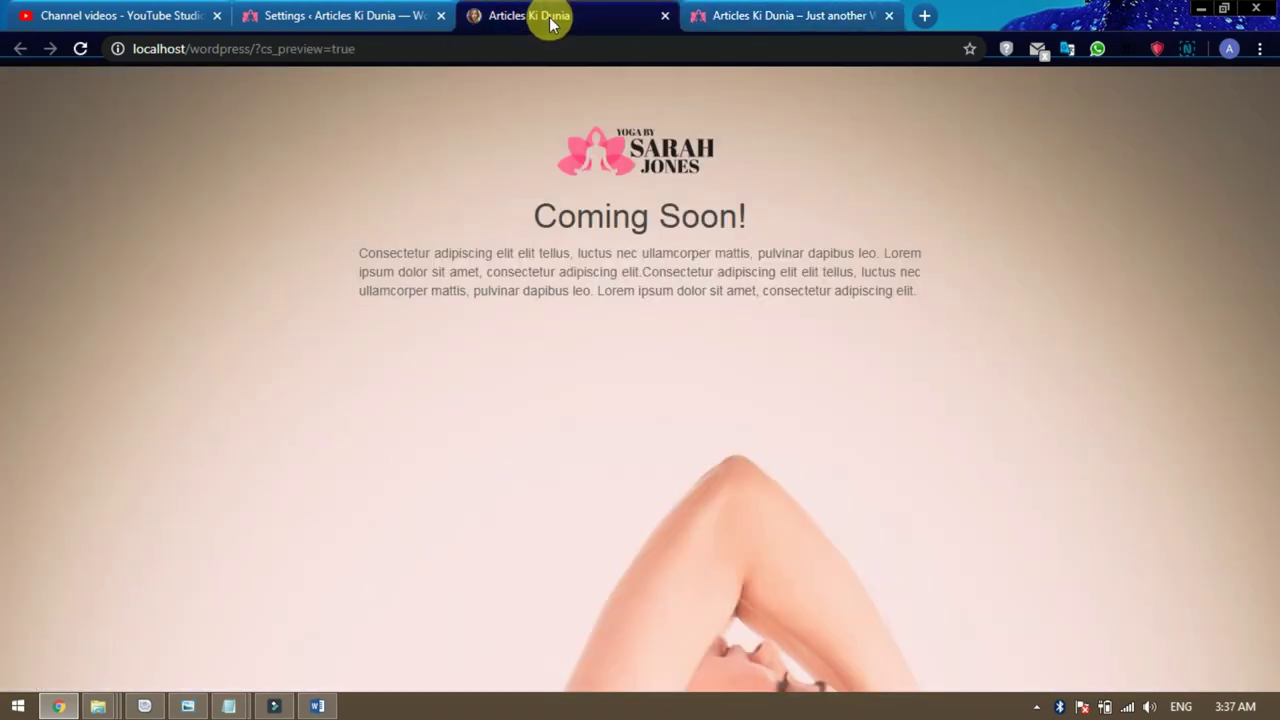
left_click_drag(556, 127, 984, 307)
left_click(986, 307)
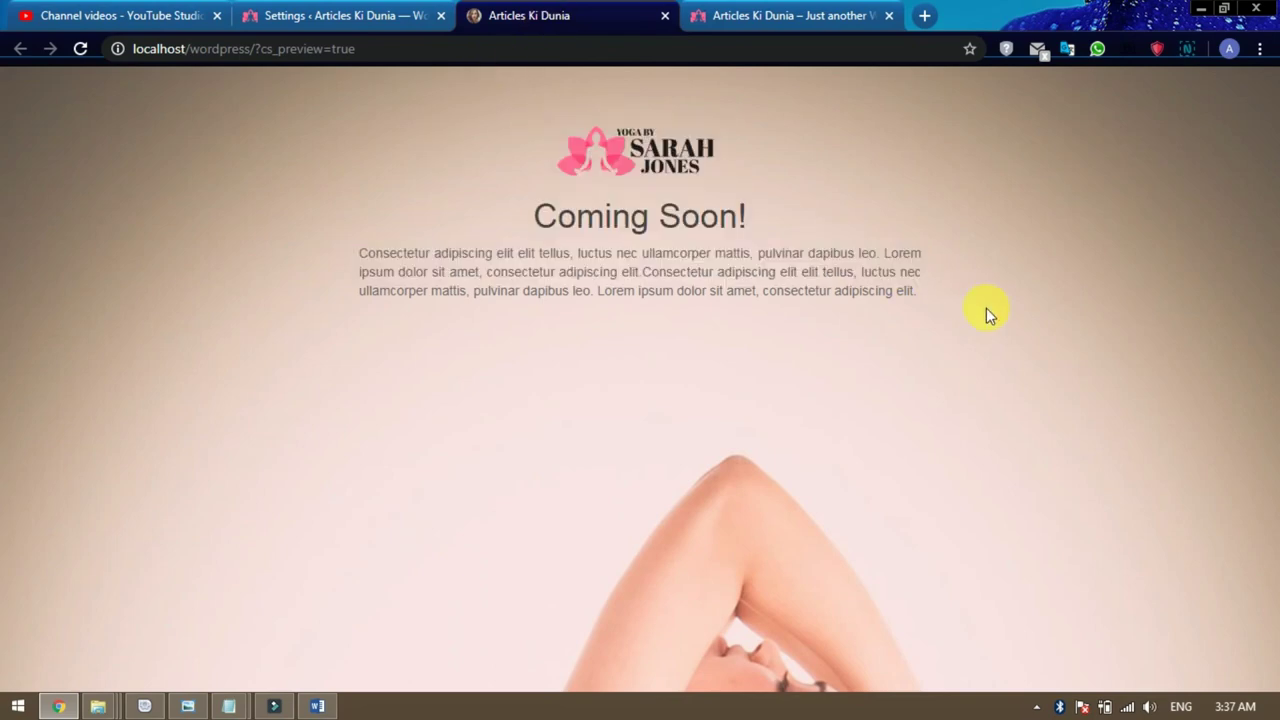